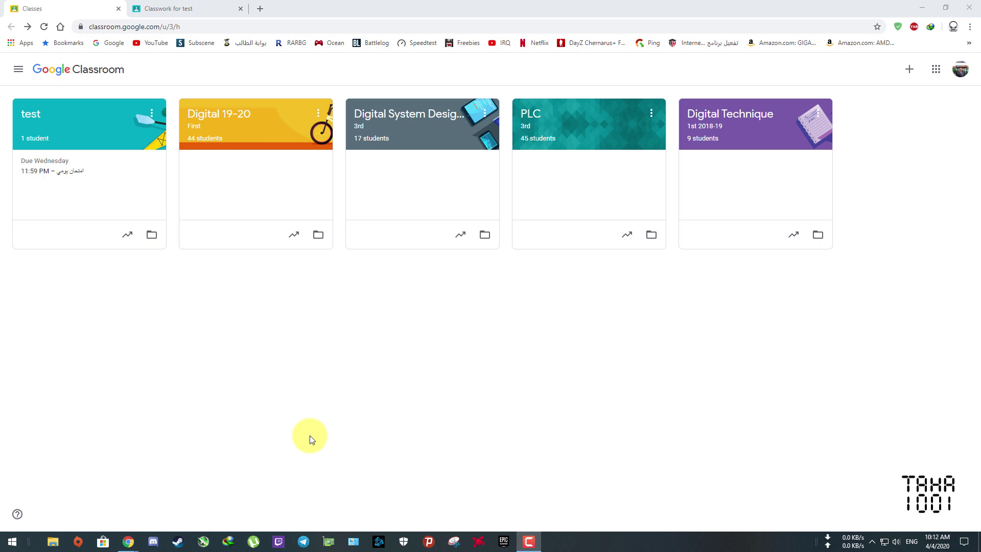
- Open the 'test' class card and switch to its Classwork page
click(62, 126)
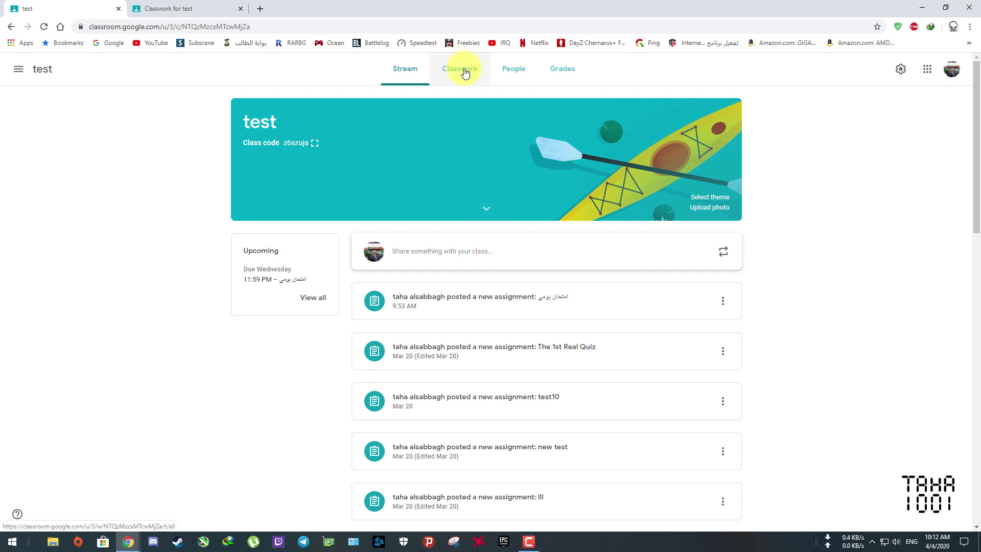
click(465, 73)
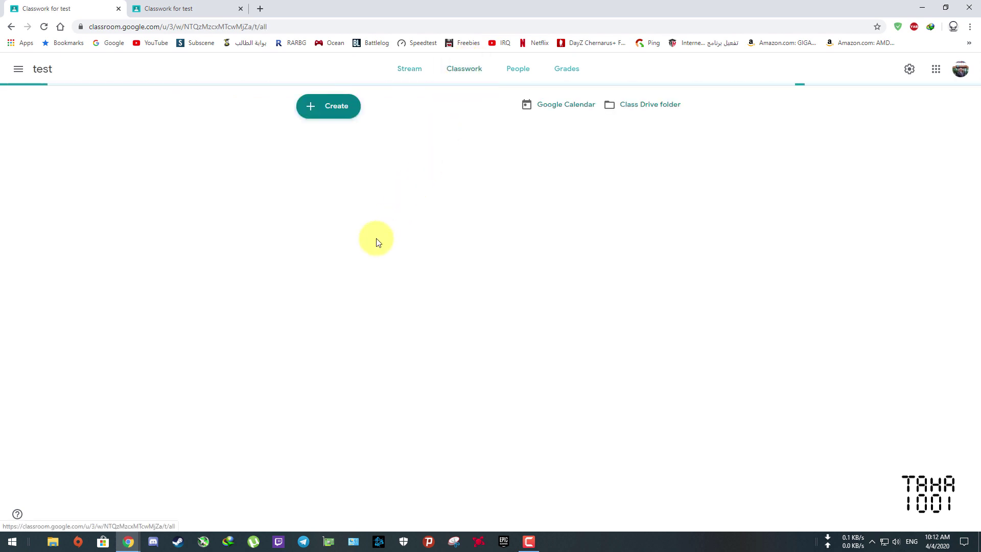
- Create a quiz assignment titled 'امتحان 2' and open its attached Blank Quiz in Forms
click(339, 109)
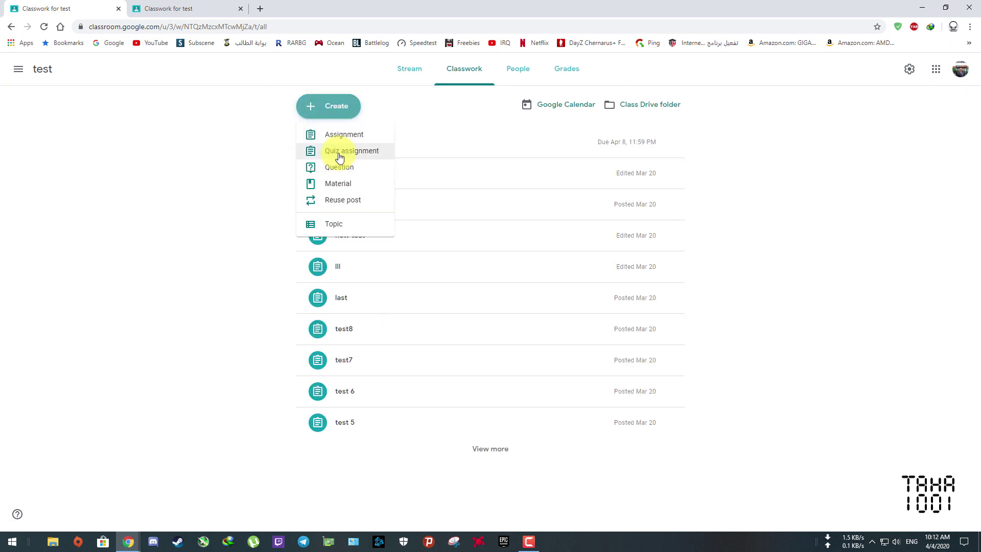
click(341, 152)
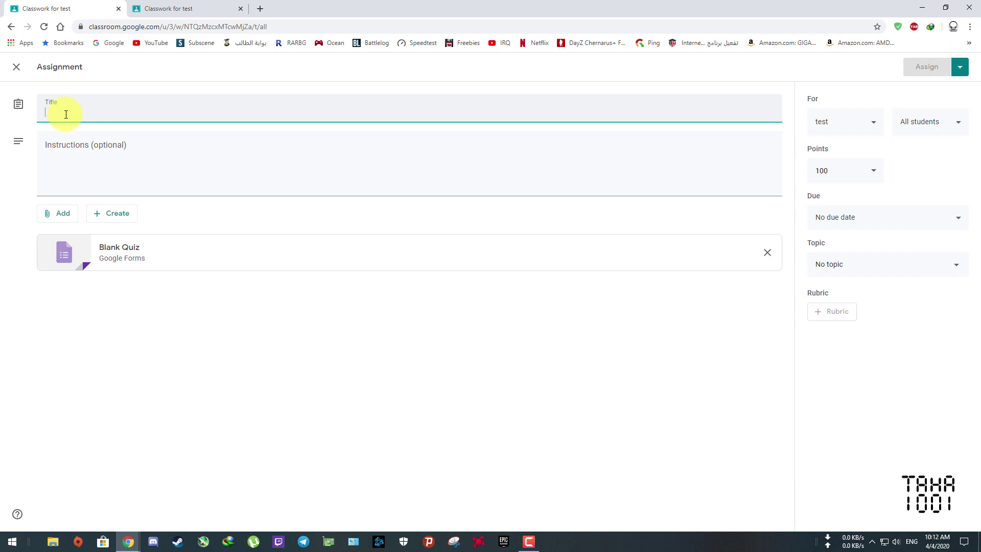
key(alt+shift)
text(امتحان 2)
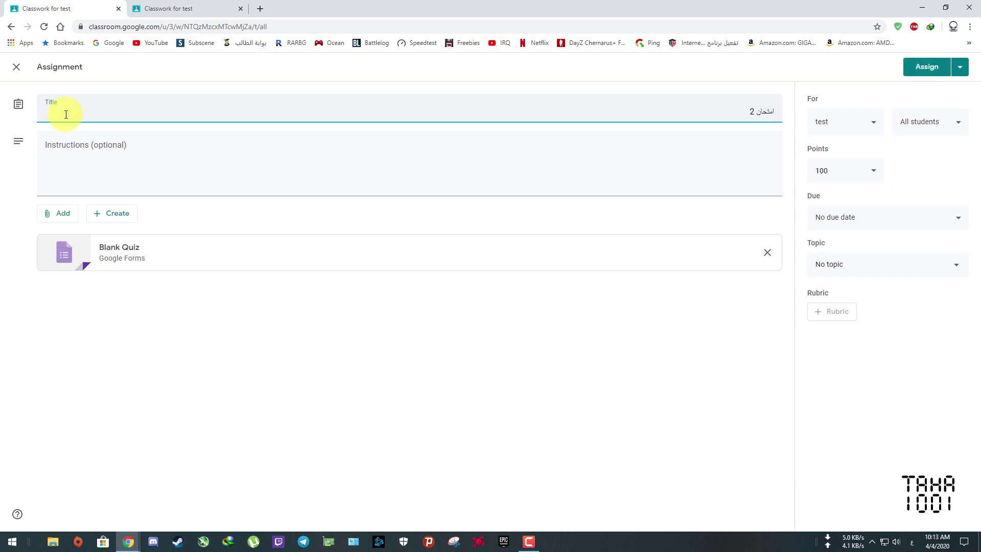
click(237, 159)
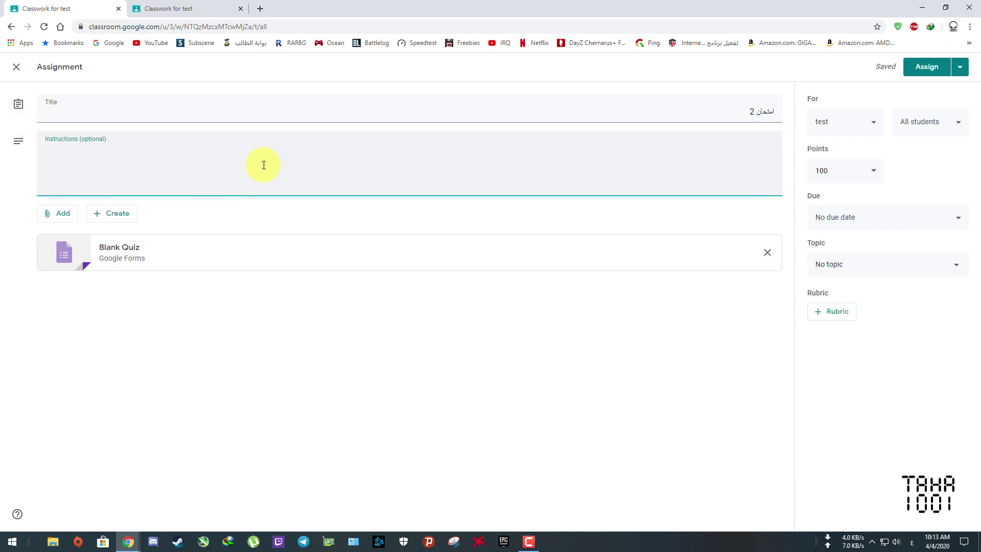
click(65, 257)
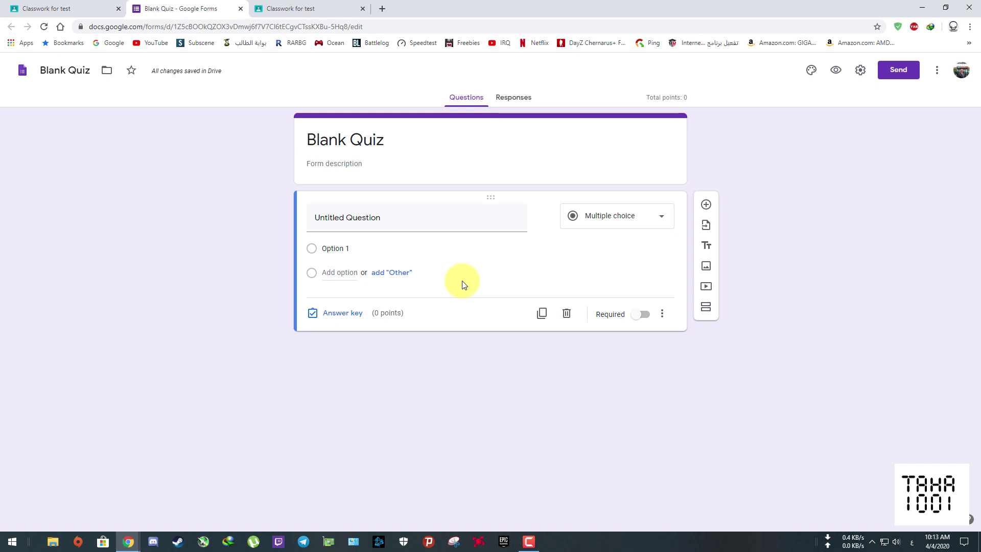
- Turn the untitled first question into a required Short answer question named 'الاسم الثلاثي'
click(662, 220)
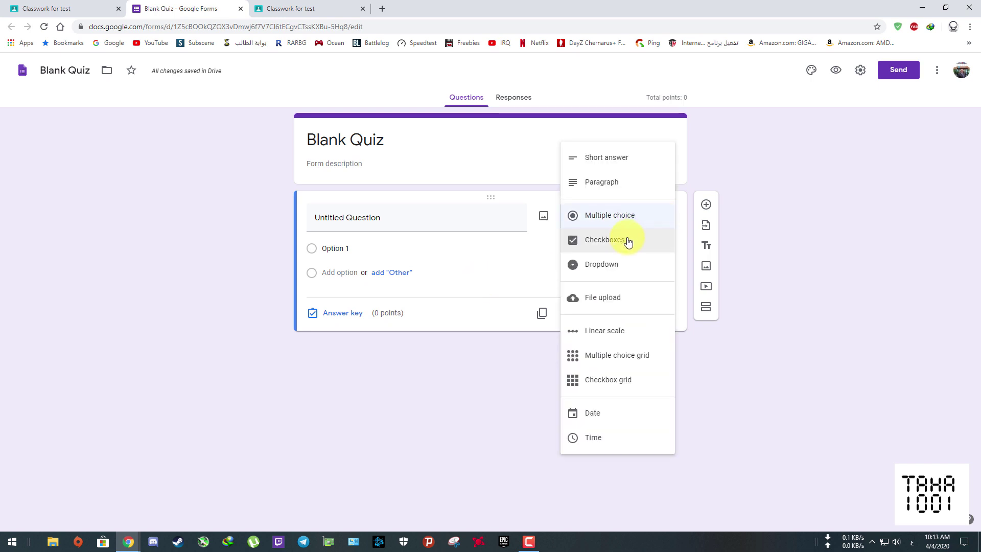
click(613, 159)
click(434, 221)
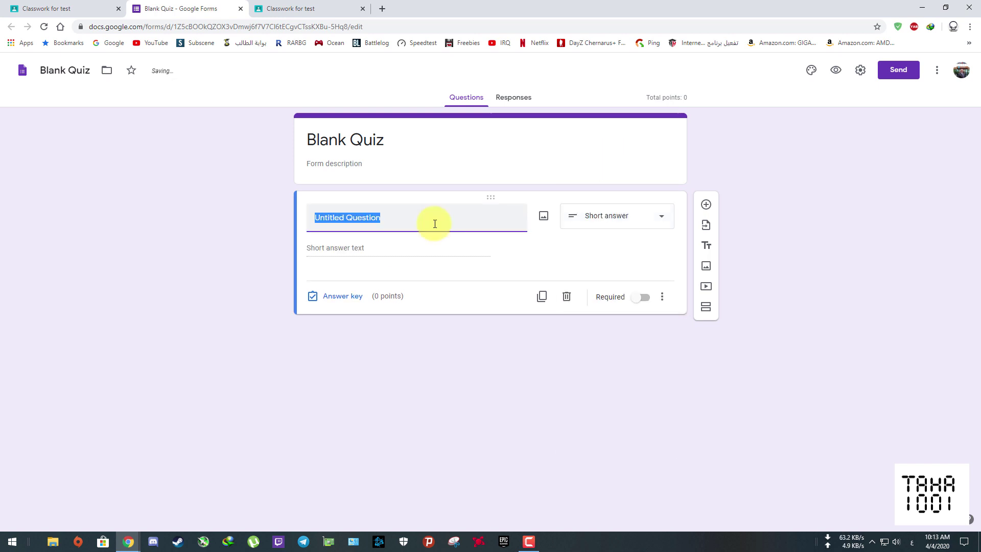
text(لا)
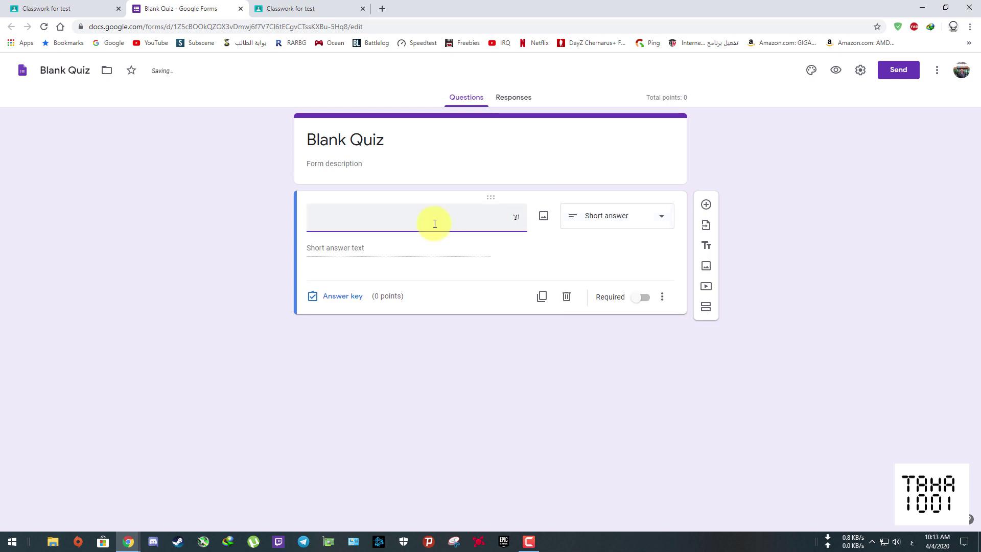
text(اسم الثا)
text(ثي)
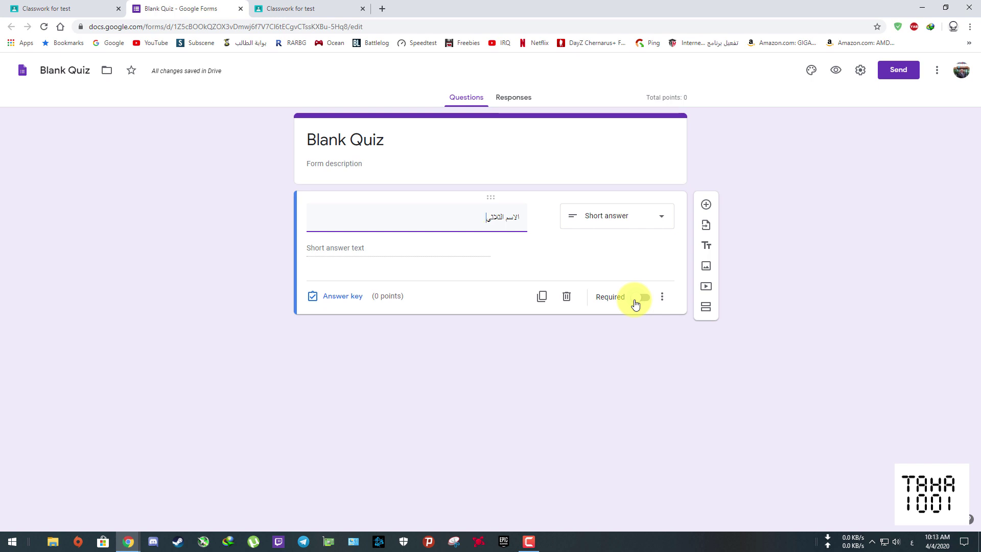
click(636, 301)
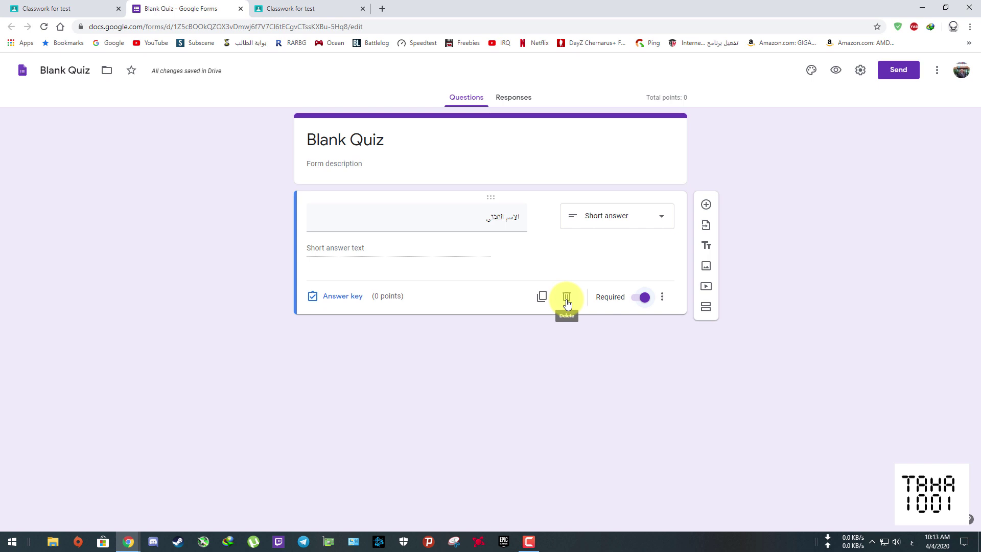
- Add a second question titled 'القسم' as a multiple-choice question
click(706, 207)
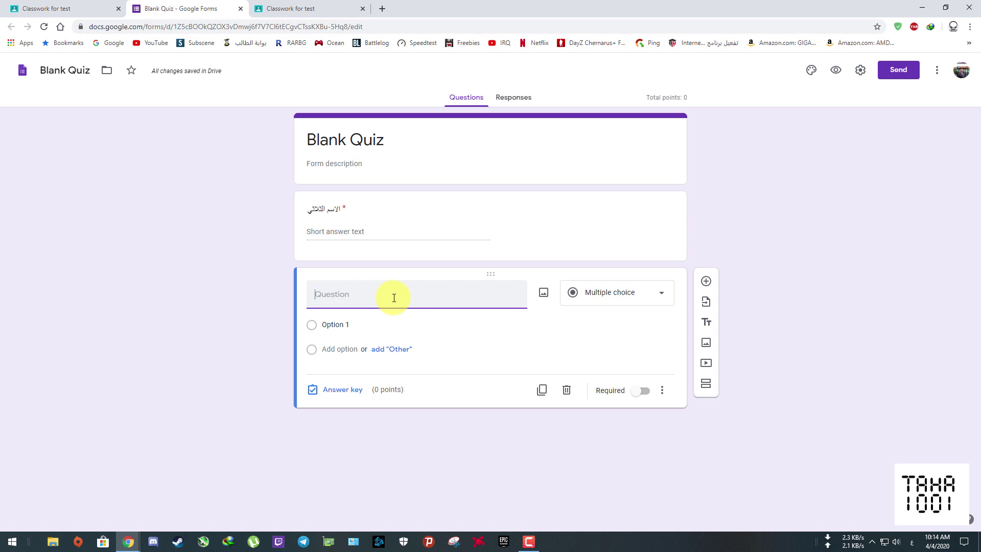
text(القسم)
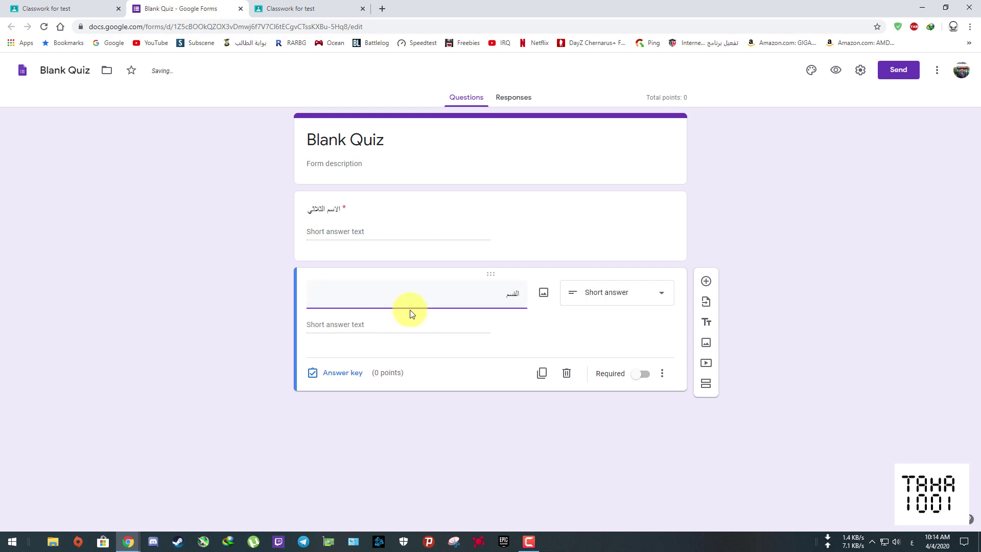
click(661, 296)
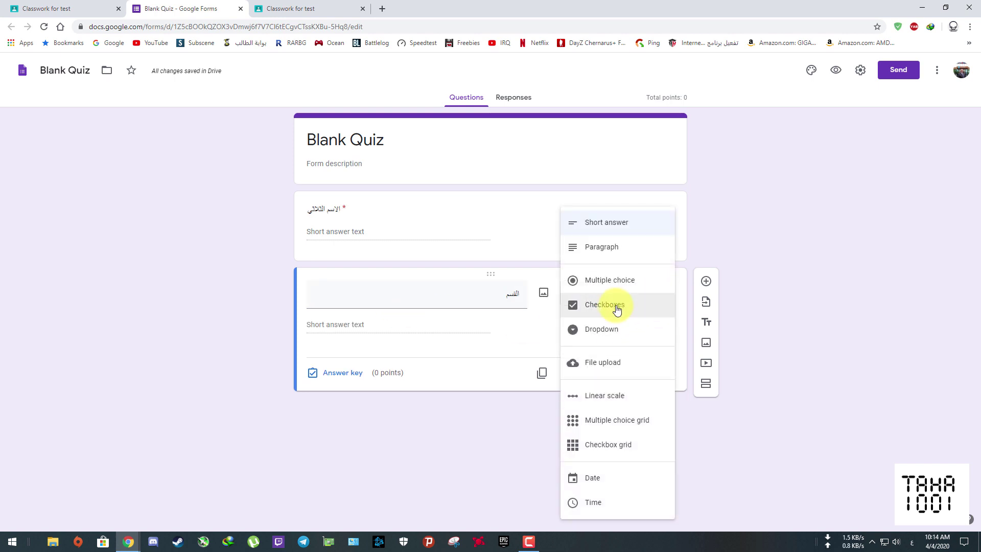
click(595, 288)
- Give 'القسم' the options الالكترونيك, الاتصالات, الحاسبات and السيطره, and make it required
text(ال)
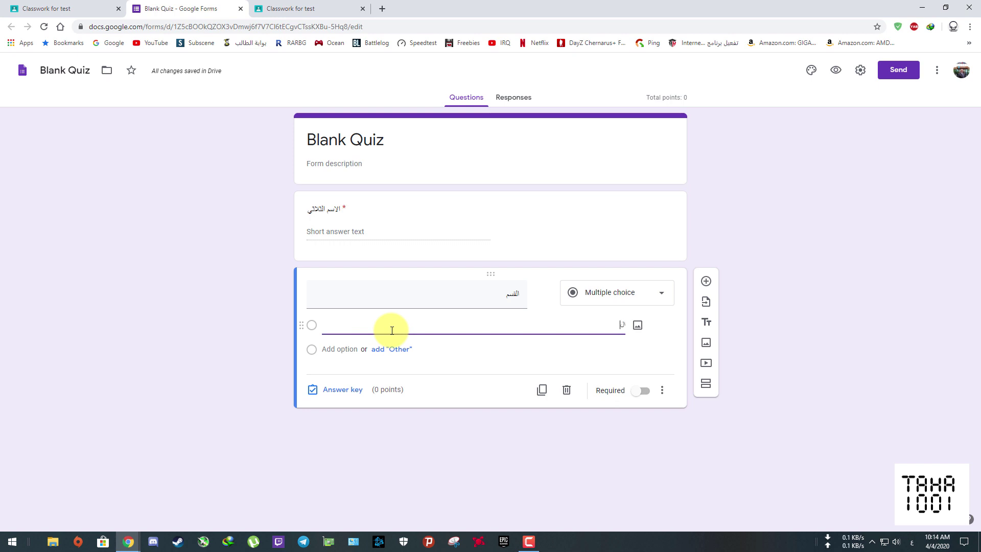
text(الكترونيك)
key(Return)
text(الات)
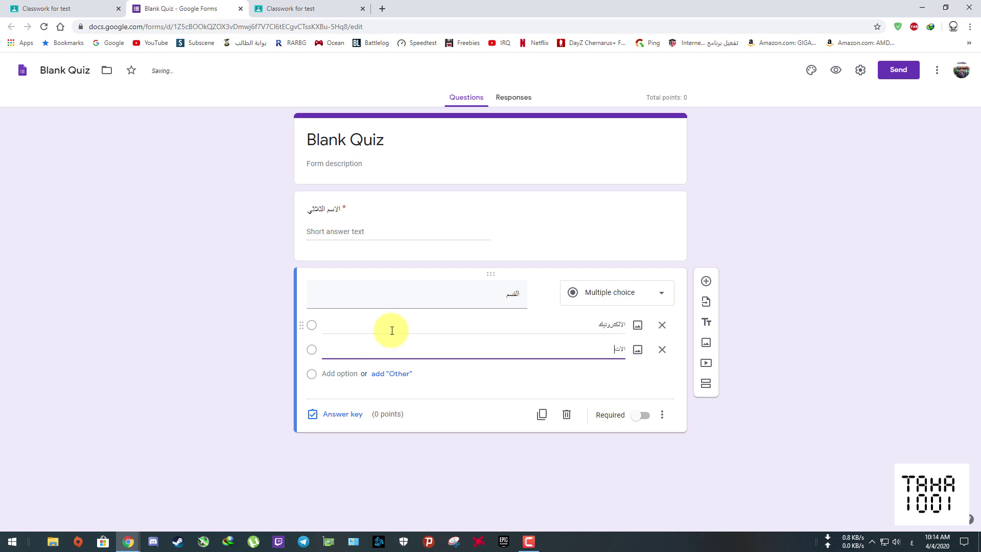
text(صالات)
key(Return)
text(الحاسبات)
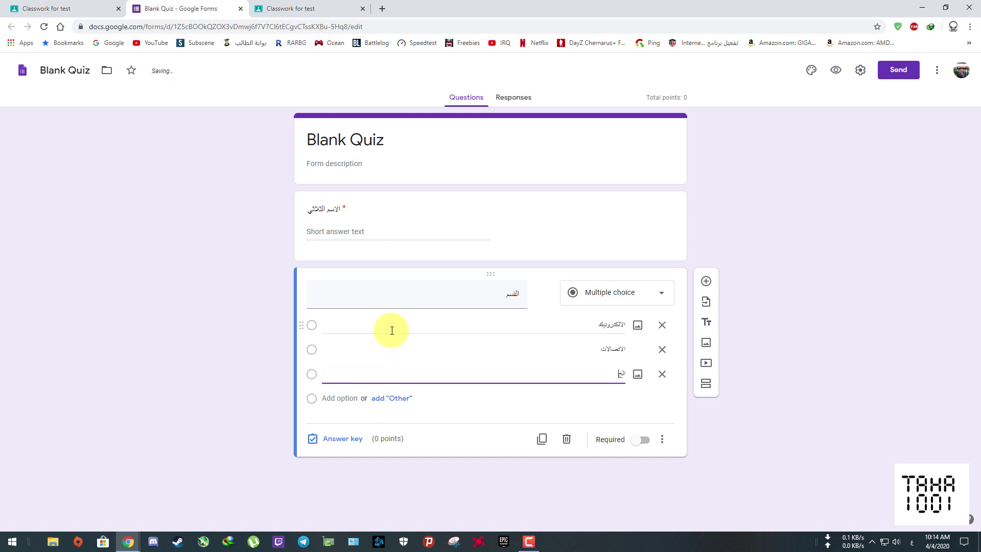
key(Return)
text(السيطره)
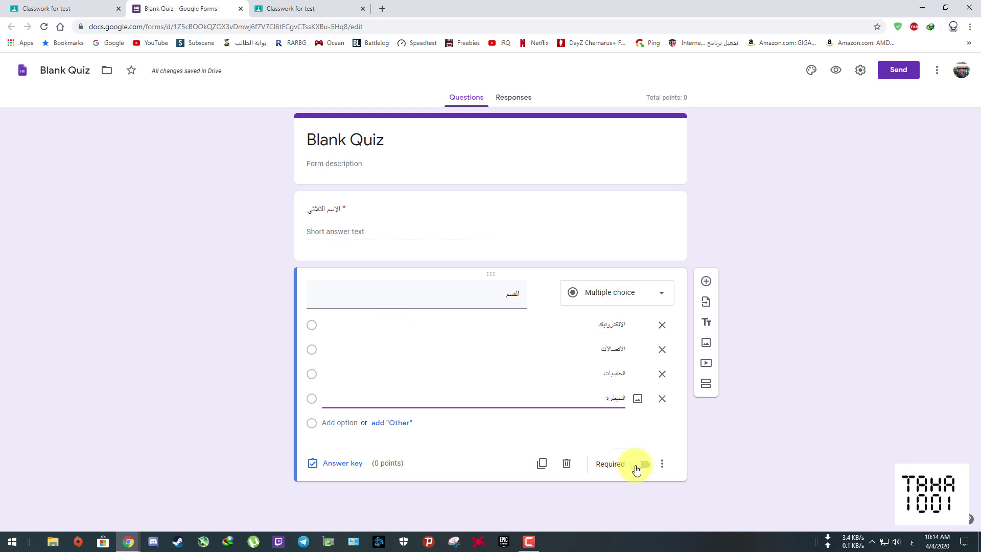
click(636, 466)
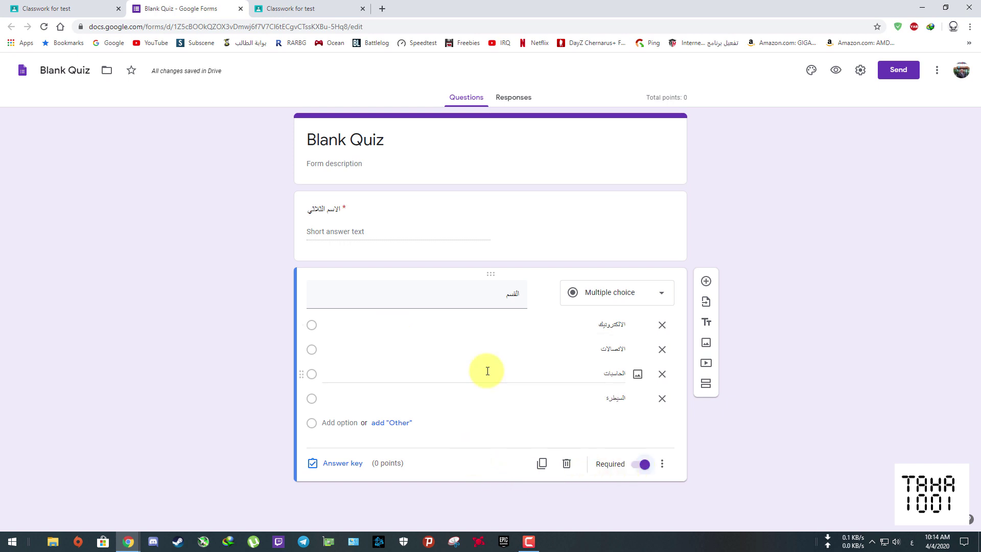
click(706, 282)
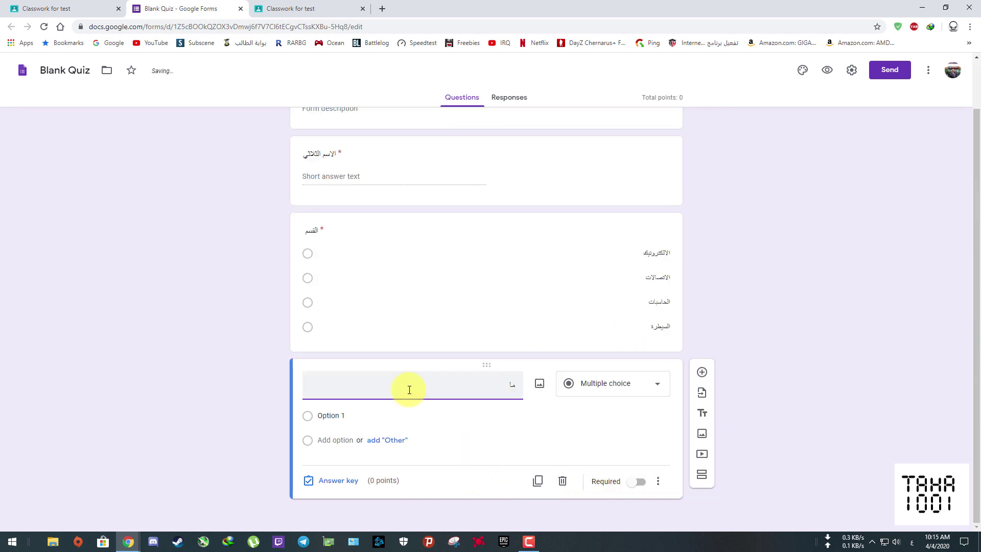
- Enter the question 'ماهي عاصمة مصر' with options القاهرة, بيروت and الرياض
text(ماهي عاصمة مصر)
click(398, 441)
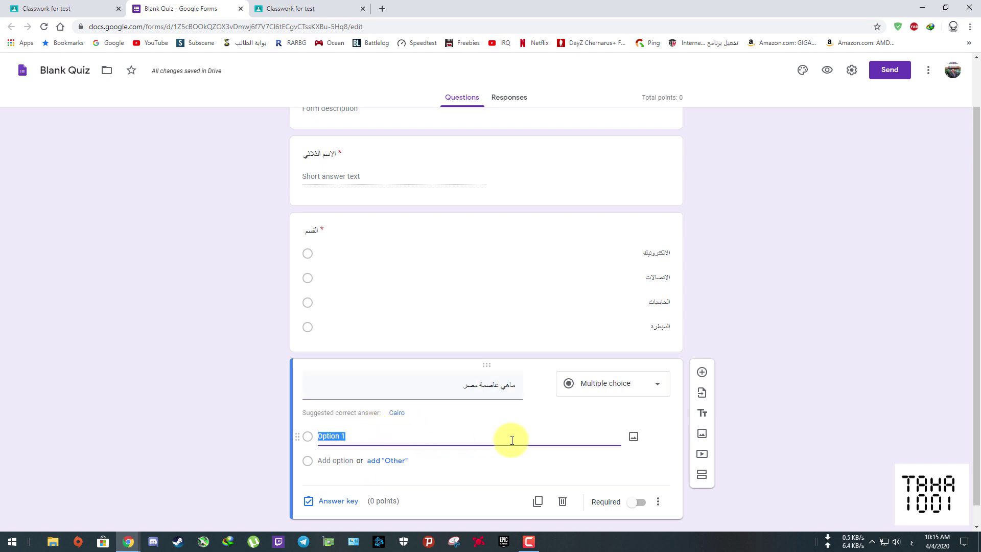
text(القاهرة)
key(Return)
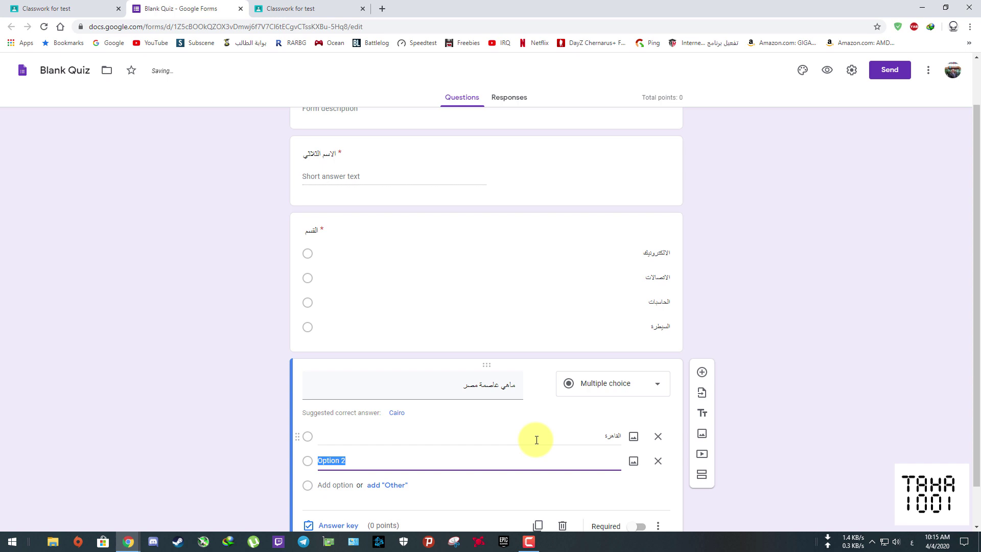
text(بيروت)
key(Return)
text(الرياض)
scroll(500, 394, up, 3)
scroll(498, 392, down, 3)
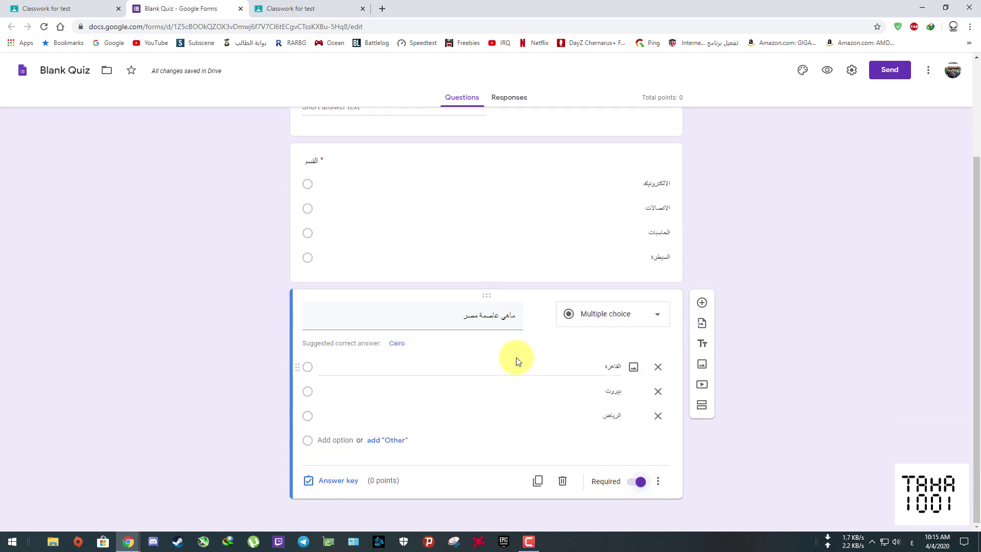
- In the answer key, mark القاهرة as correct, worth 5 points
click(308, 484)
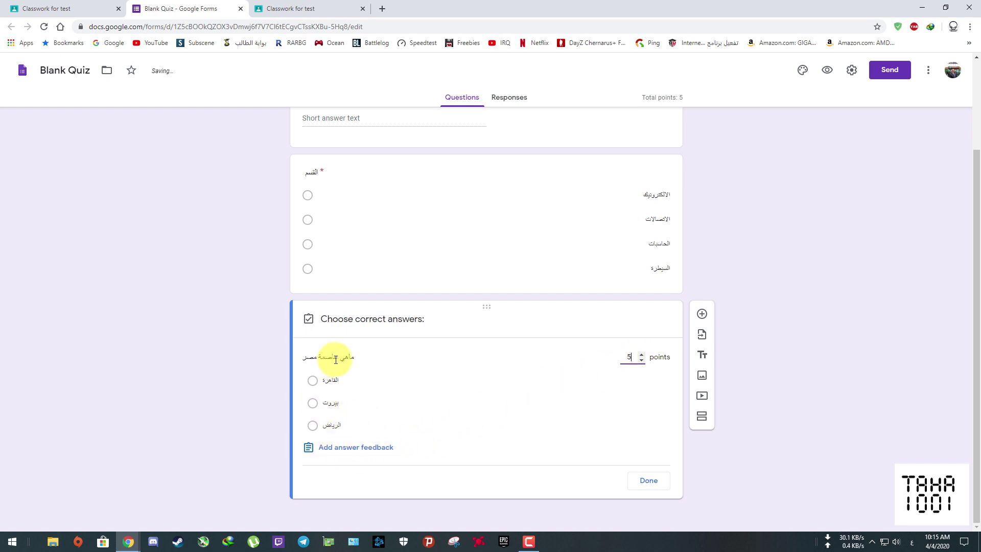
click(312, 380)
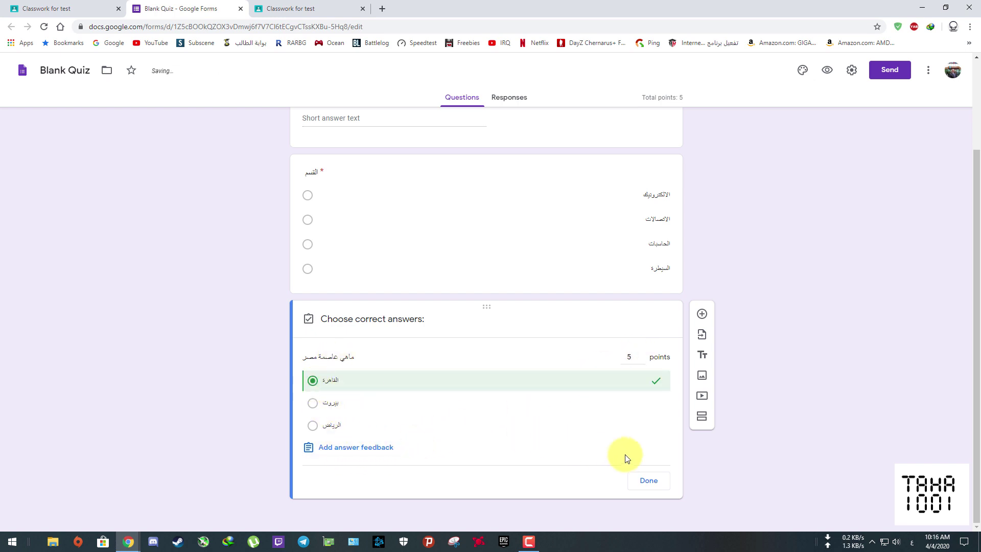
click(652, 485)
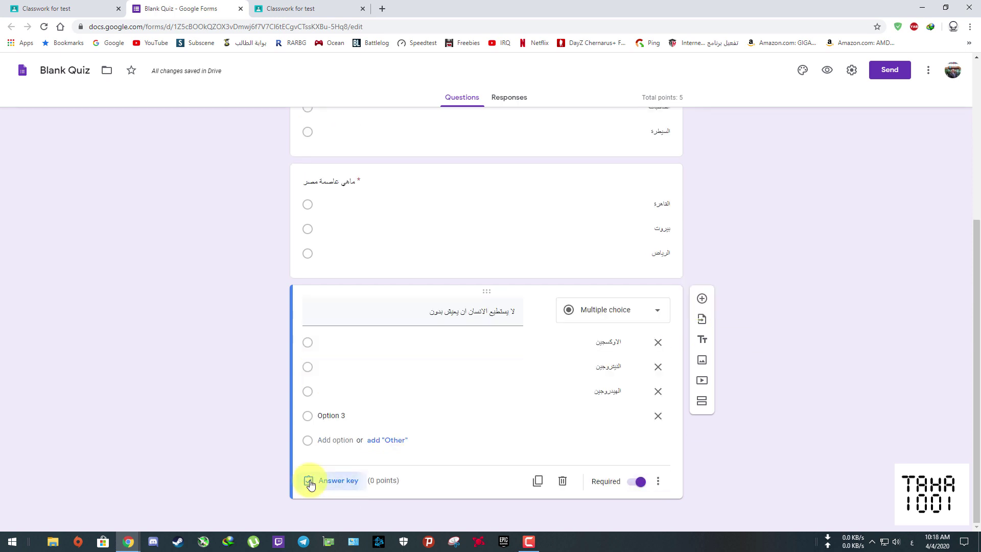
- Mark الاوكسجين as the last question's correct answer and raise it to 5 points
click(310, 481)
click(316, 371)
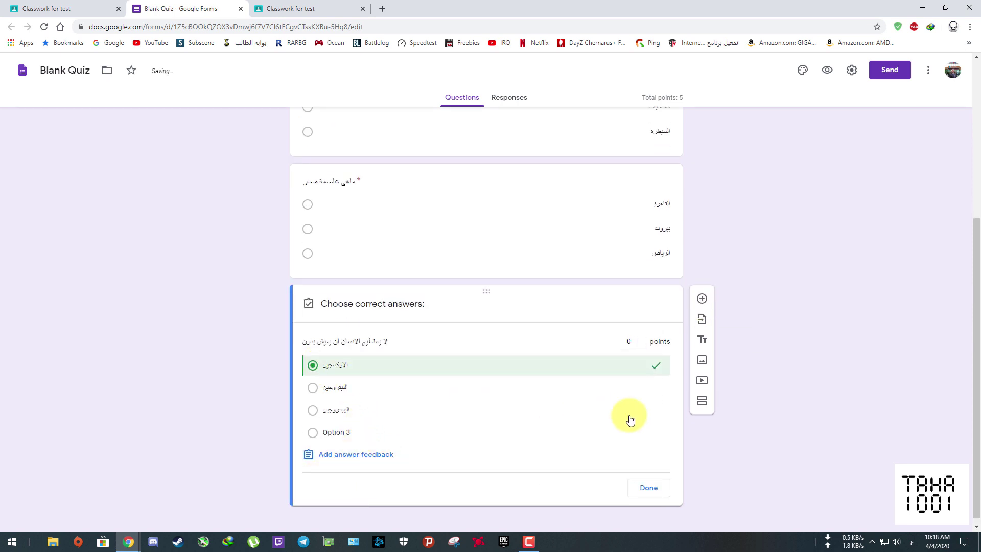
scroll(761, 337, up, 5)
scroll(771, 335, down, 5)
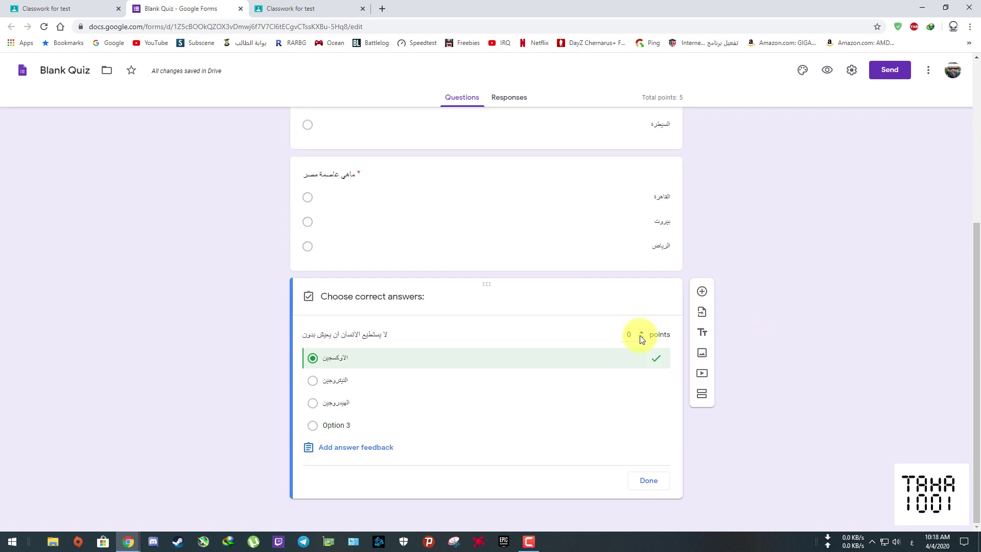
click(641, 332)
click(642, 332)
click(642, 332)
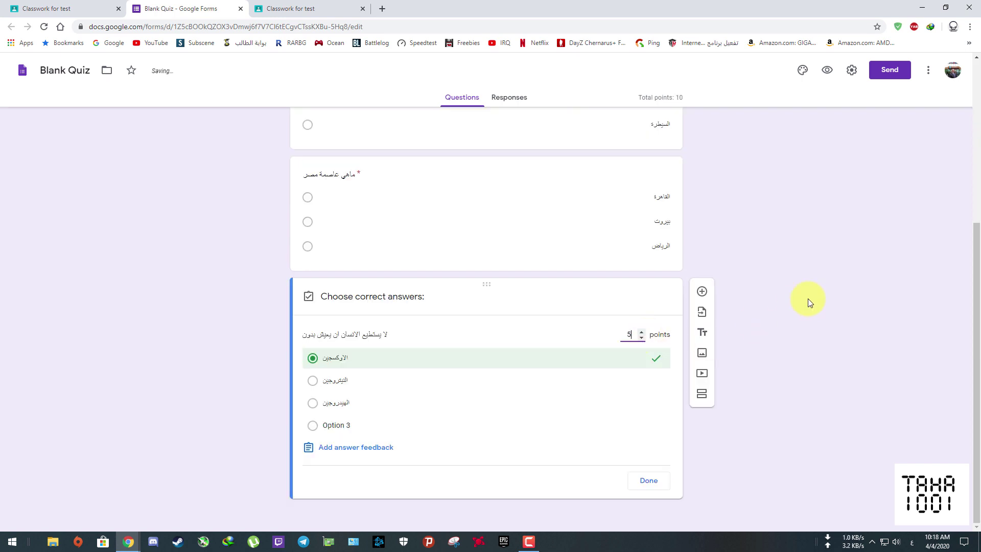
scroll(758, 221, up, 5)
scroll(758, 221, down, 5)
scroll(770, 252, up, 5)
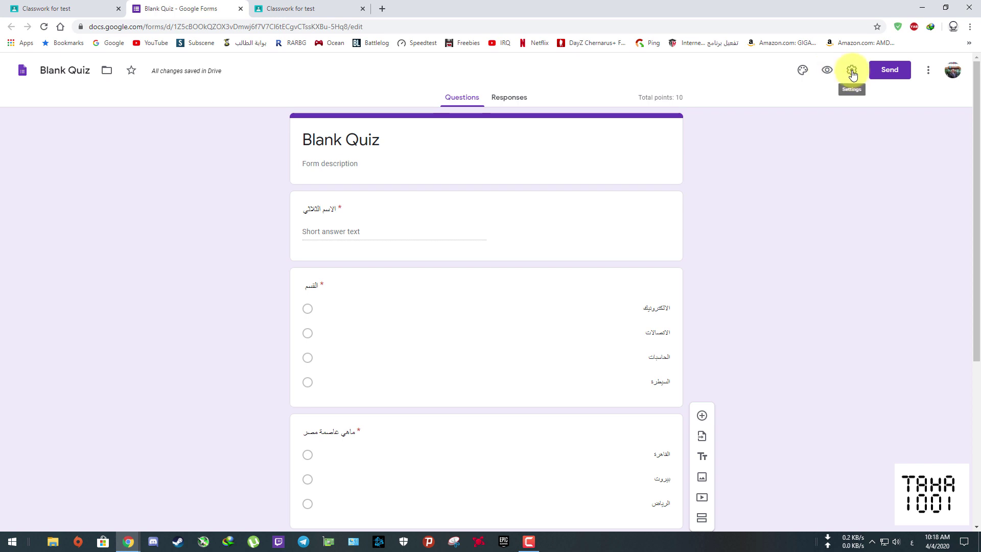
- Limit the quiz to 1 response and release grades later, after manual review
click(851, 72)
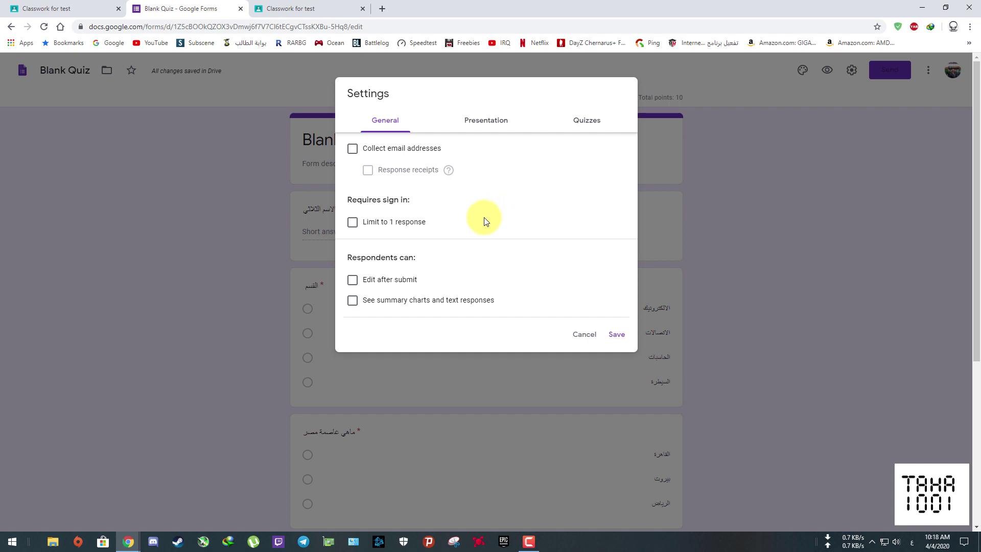
click(352, 223)
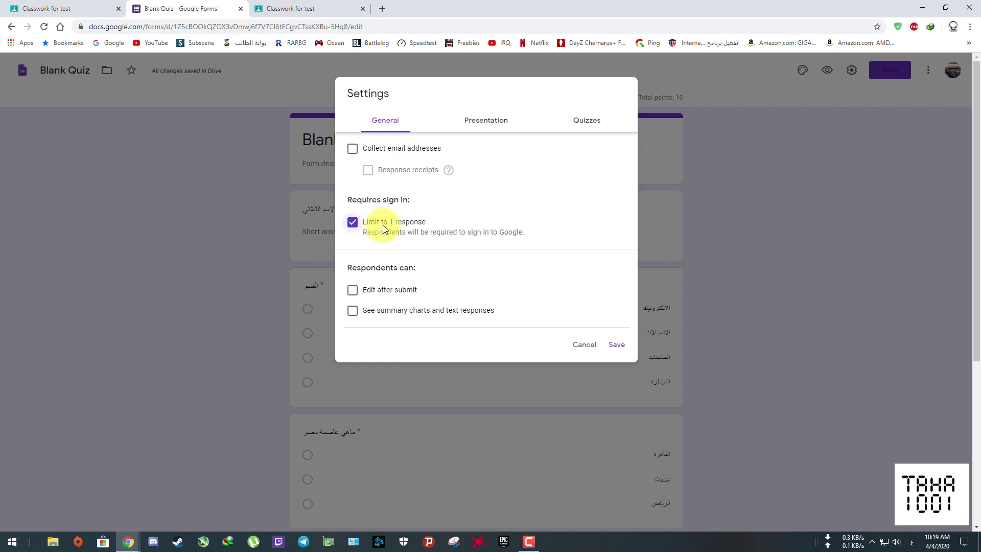
click(586, 120)
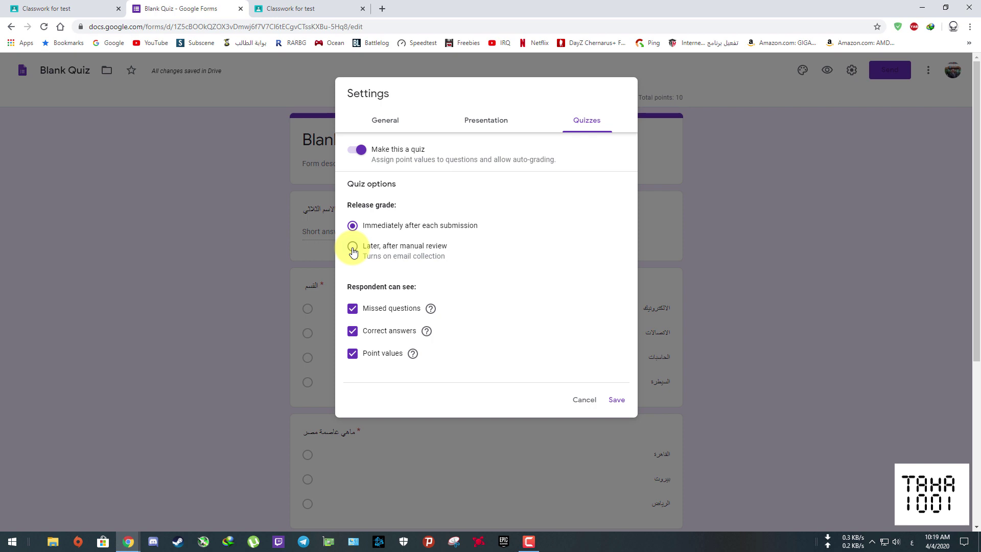
click(352, 248)
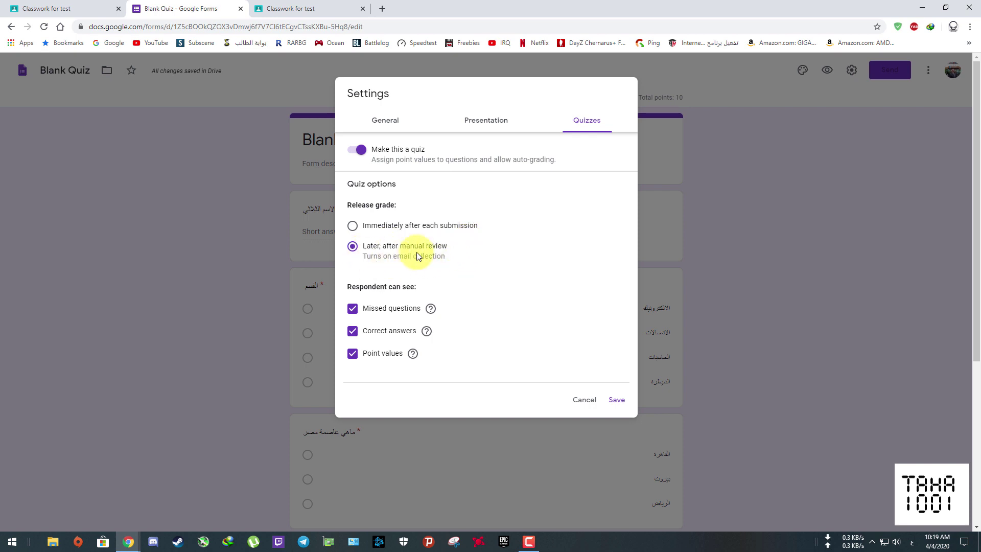
click(617, 400)
- Rename the form to 'Quiz 2' and return to Classroom's Classwork page
triple_click(368, 139)
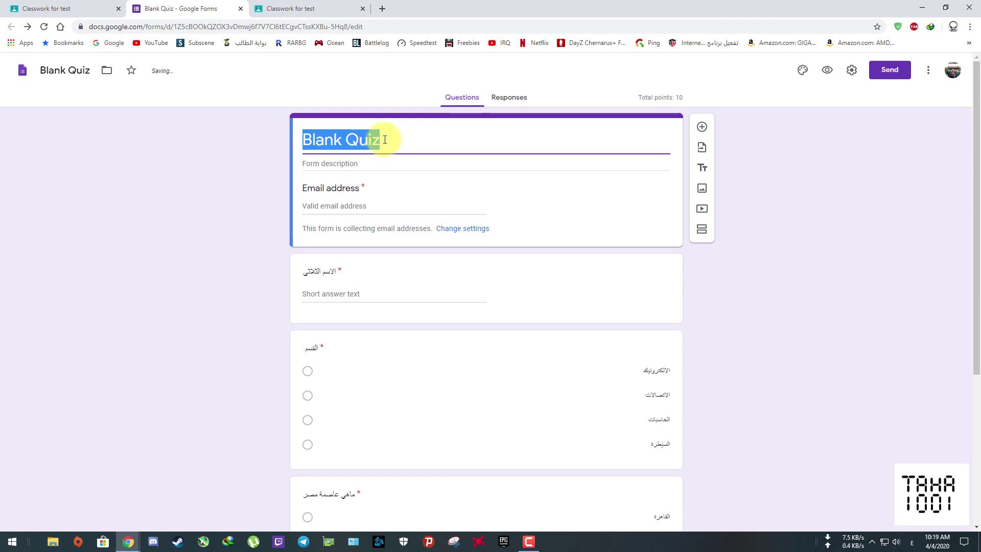
text(Quiz )
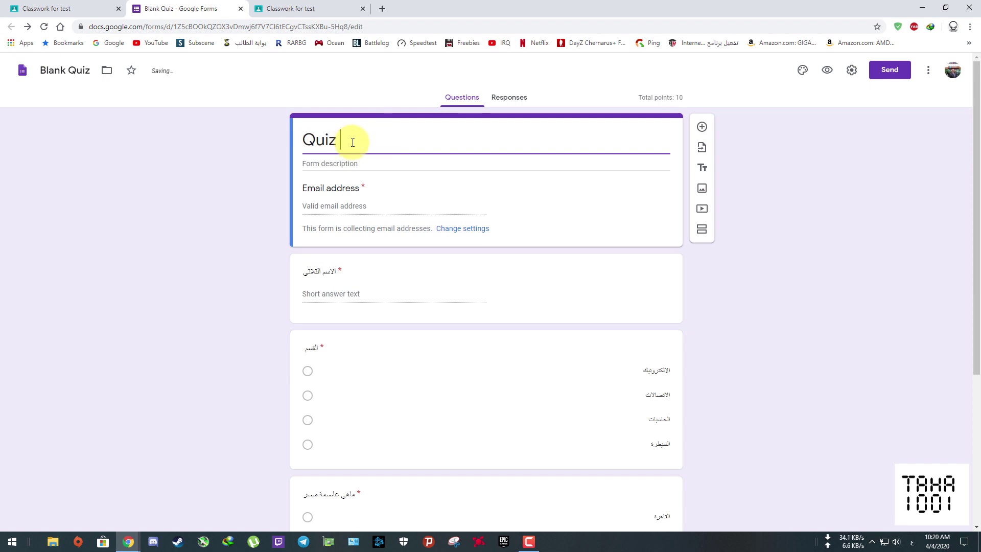
text(2)
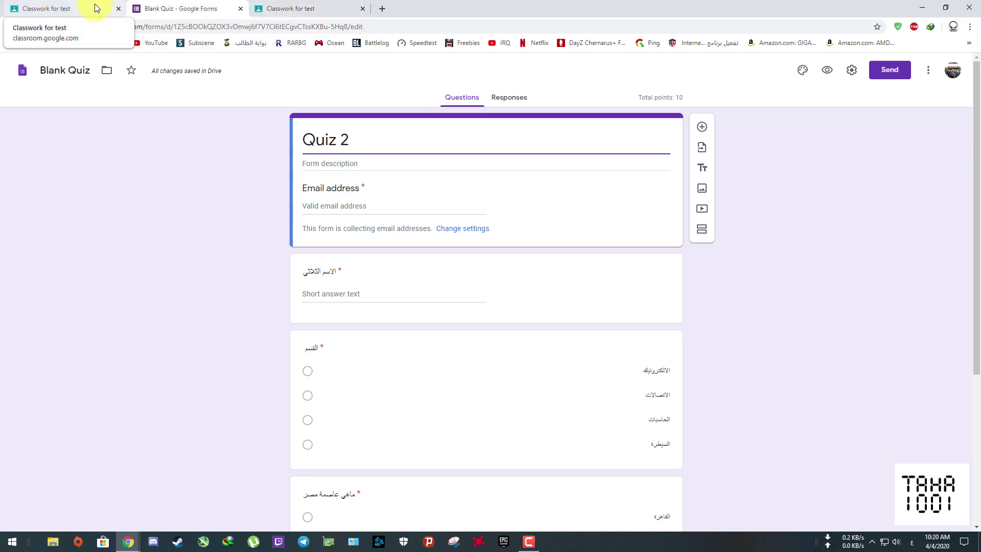
click(289, 8)
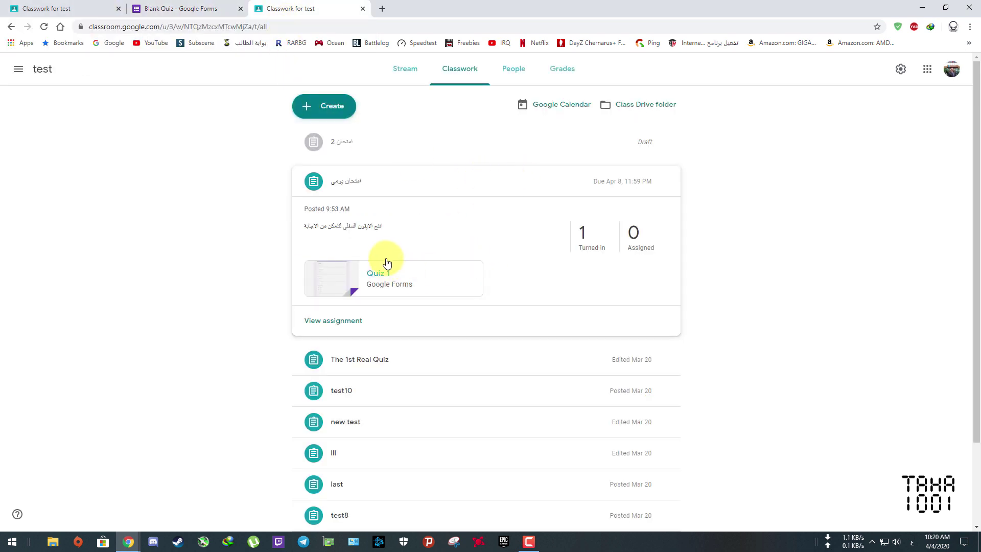
- Open the draft 'امتحان 2' for editing and set its points to 10
click(403, 142)
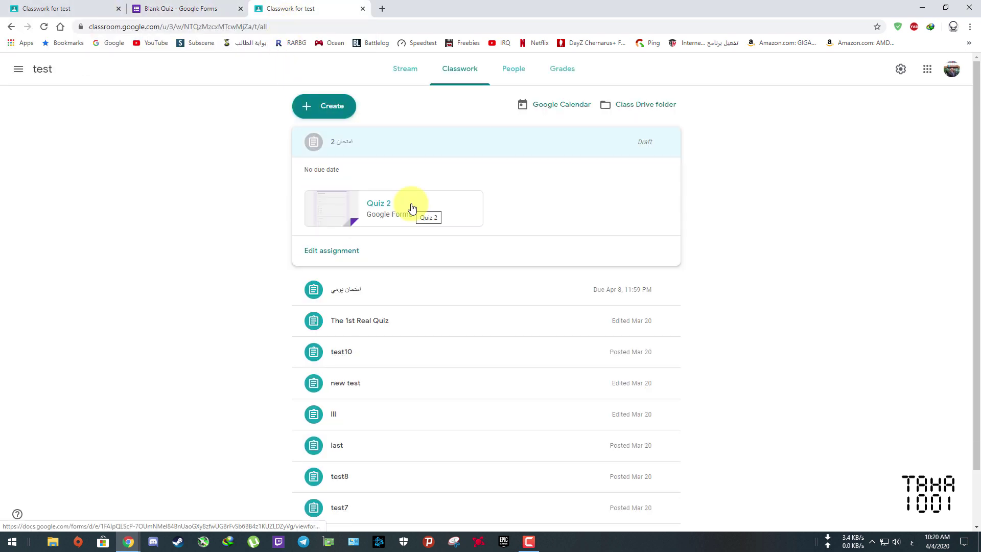
click(648, 147)
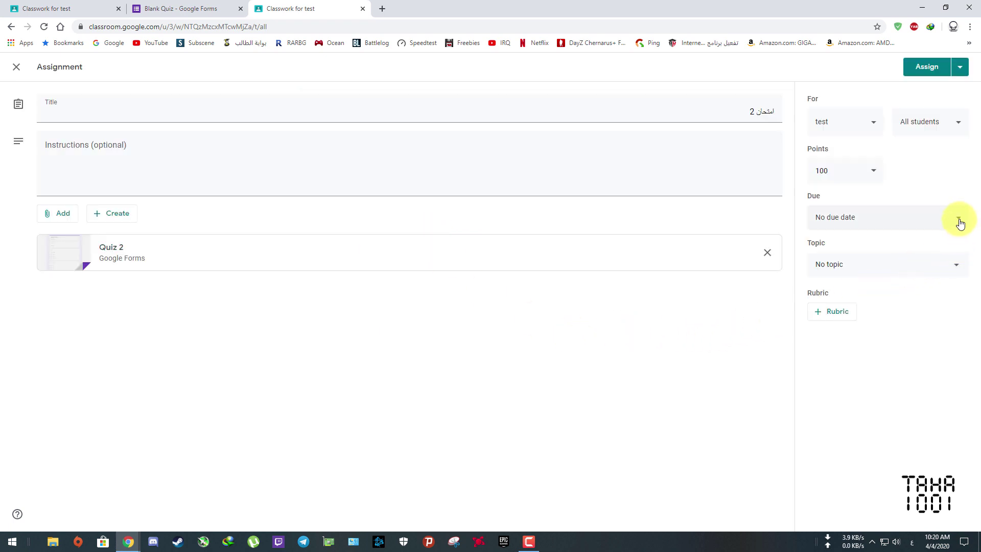
click(871, 171)
key(shift+Left)
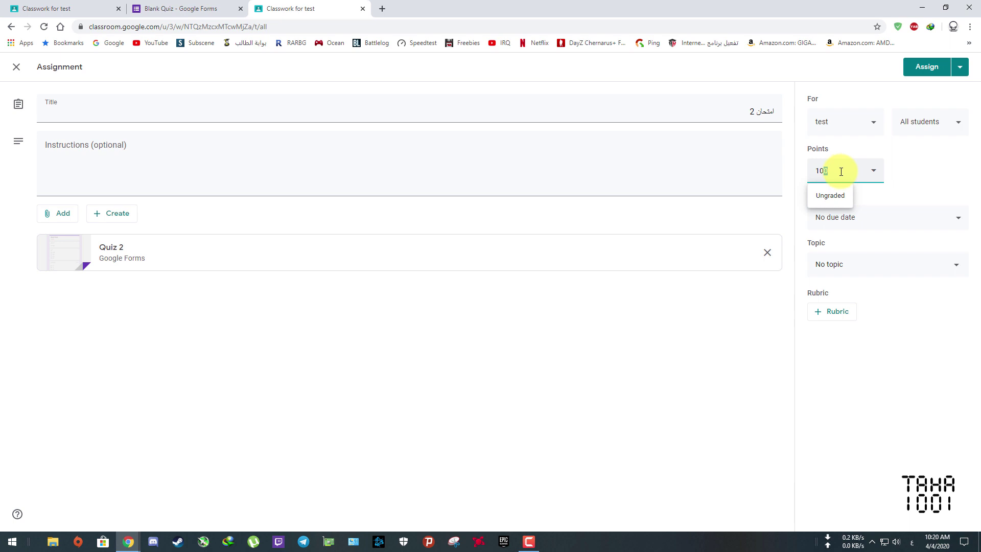
- Set the due date to Wed, Apr 8, 11:59 PM and assign the quiz
click(958, 218)
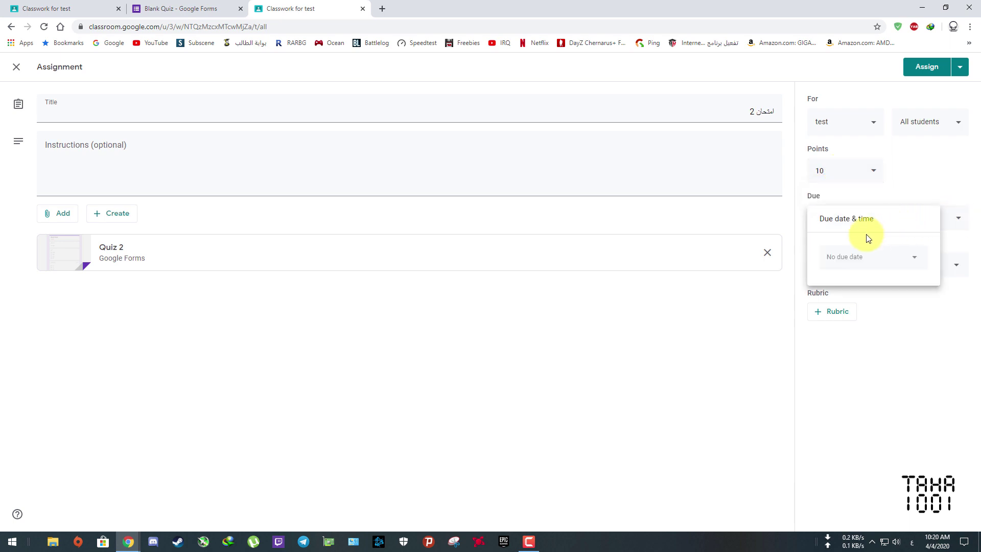
click(917, 261)
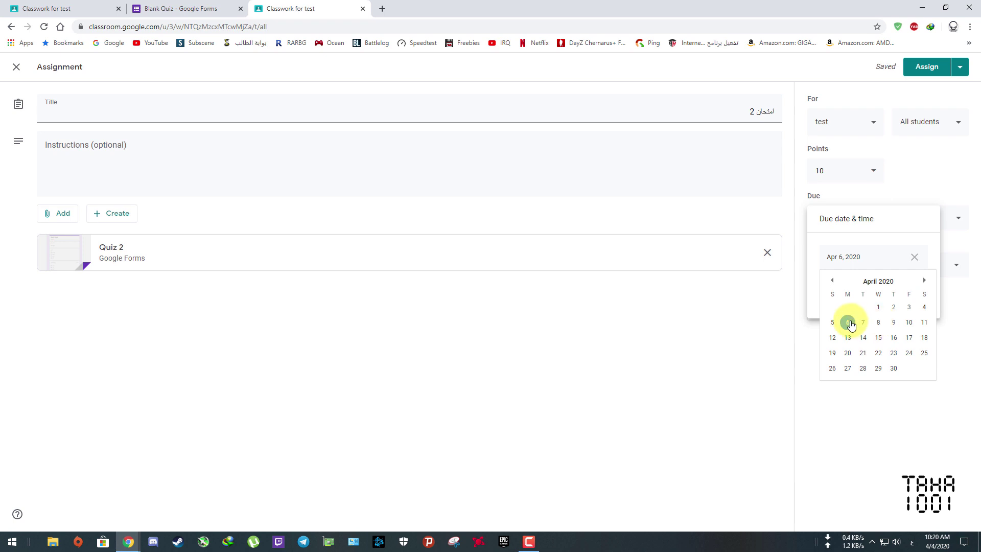
click(881, 325)
click(868, 291)
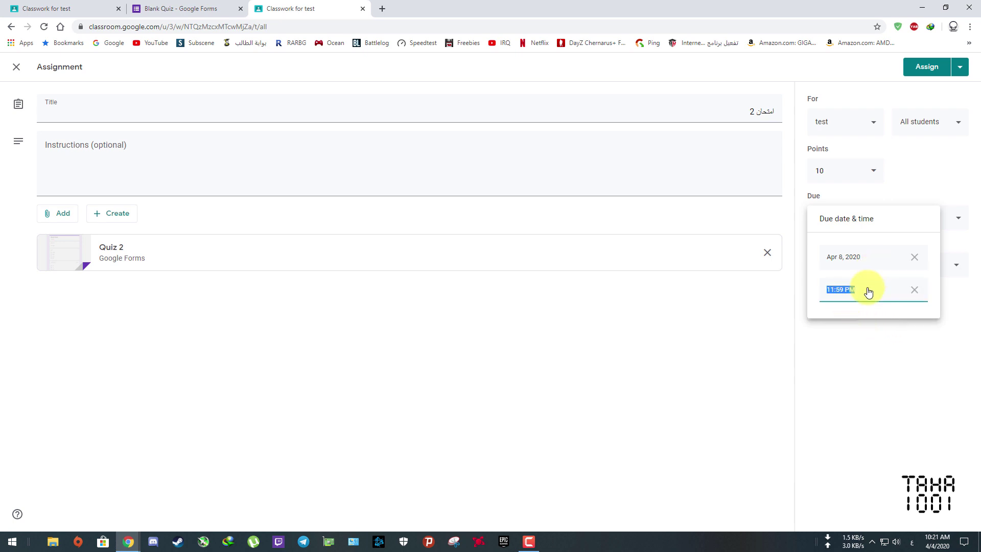
click(856, 340)
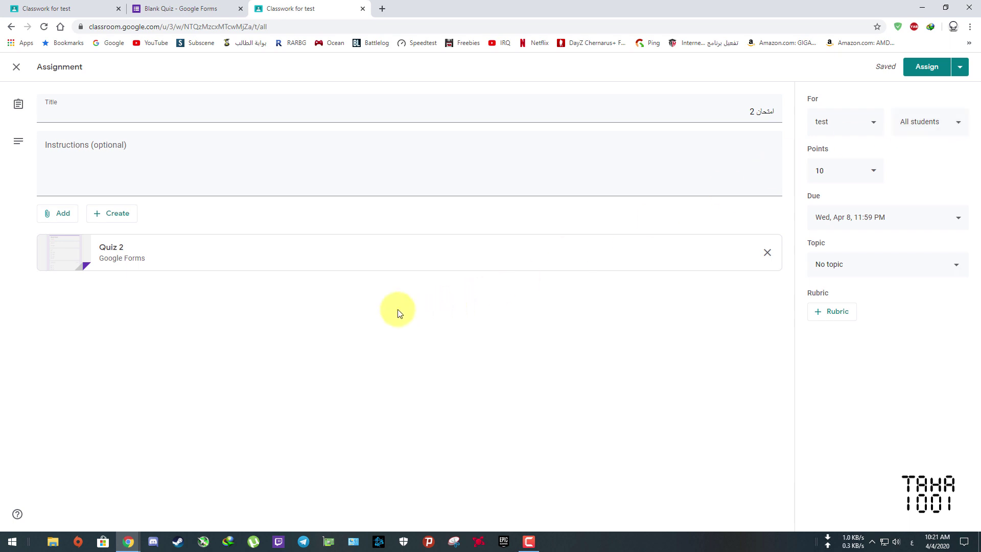
click(70, 109)
key(Tab)
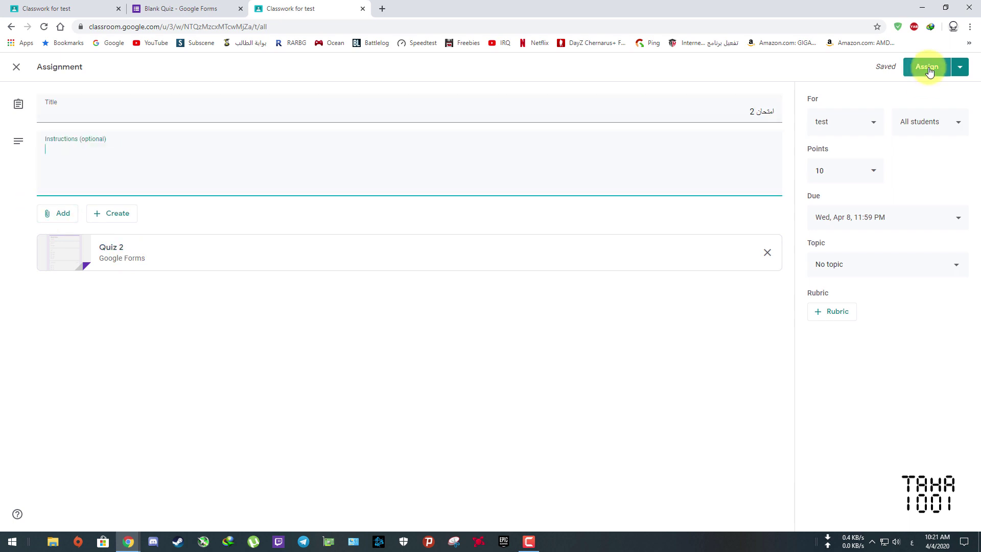
click(929, 72)
- Confirm posting, then as the student open 'امتحان 2' and its Quiz 2 attachment
click(555, 320)
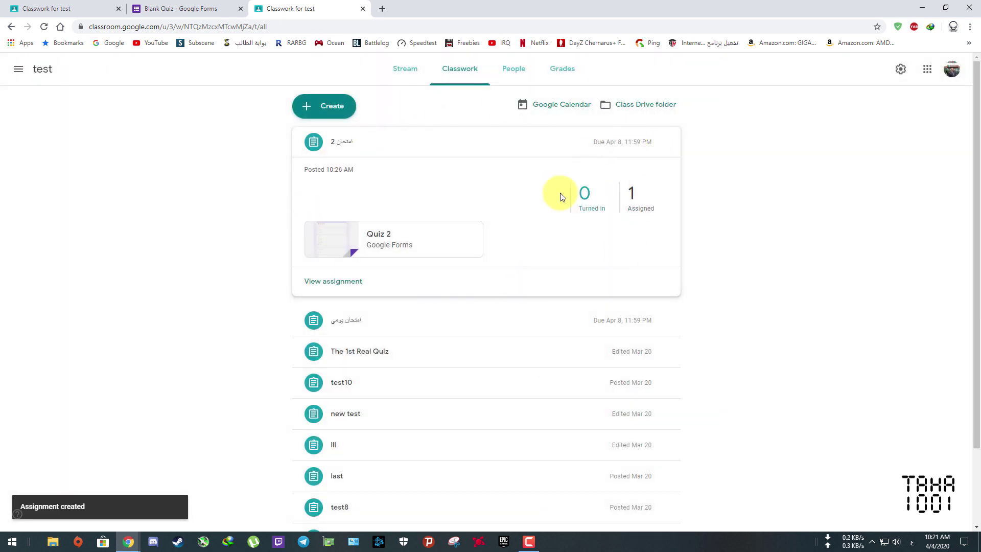
click(922, 9)
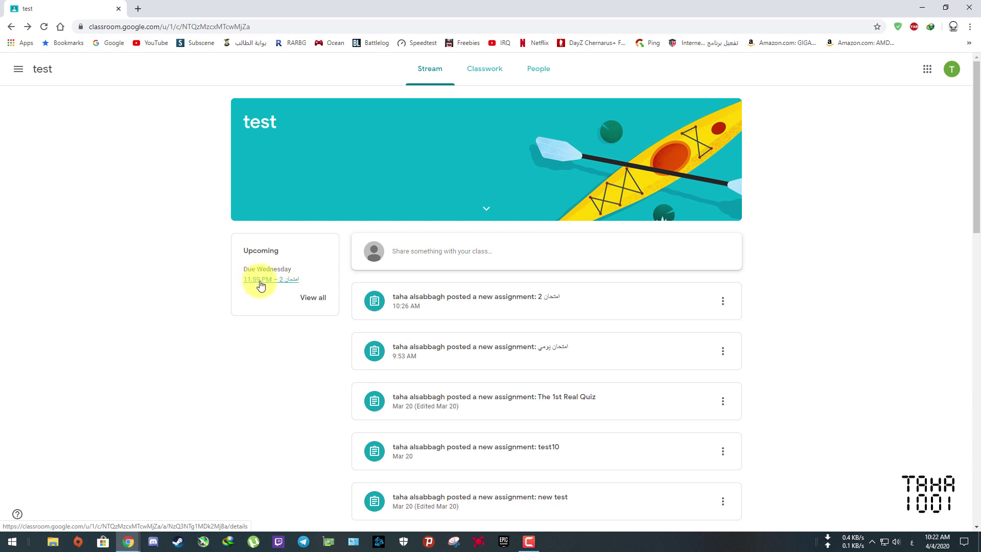
click(261, 281)
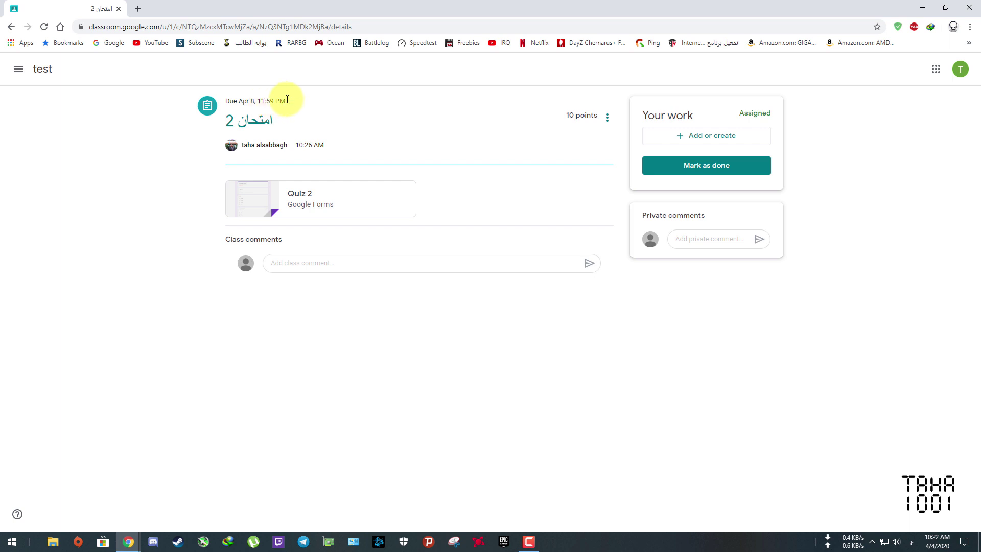
click(259, 206)
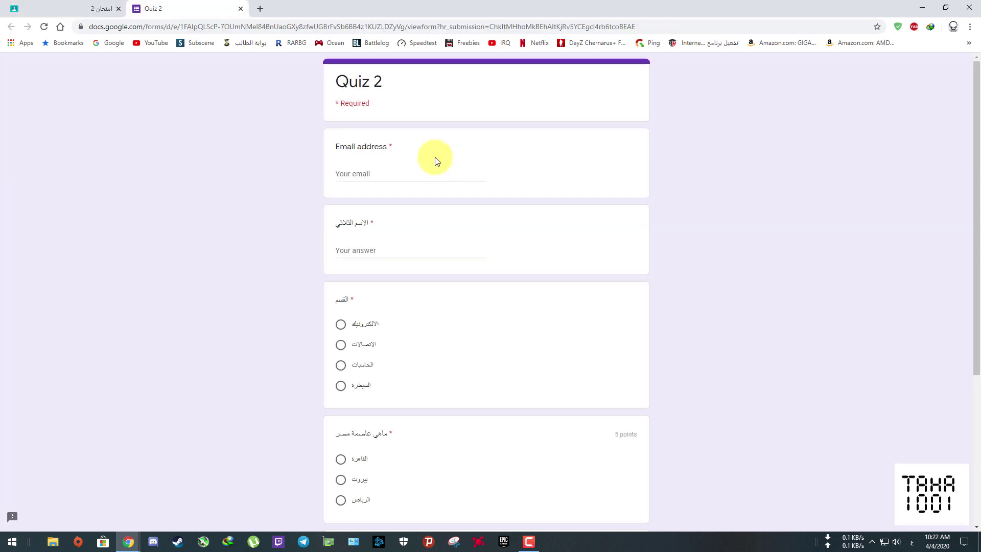
- Enter the student's email and full name, and choose the first department option
click(379, 176)
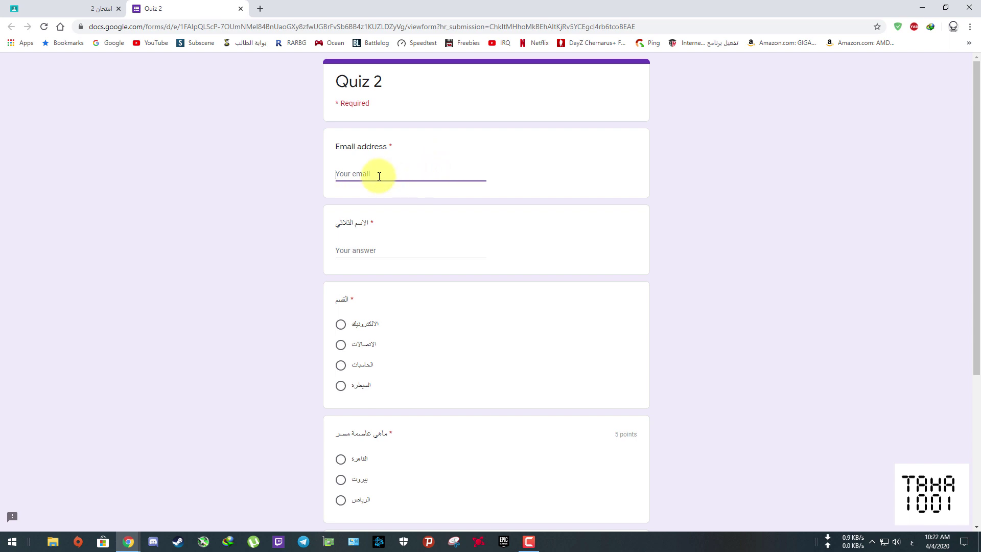
click(388, 251)
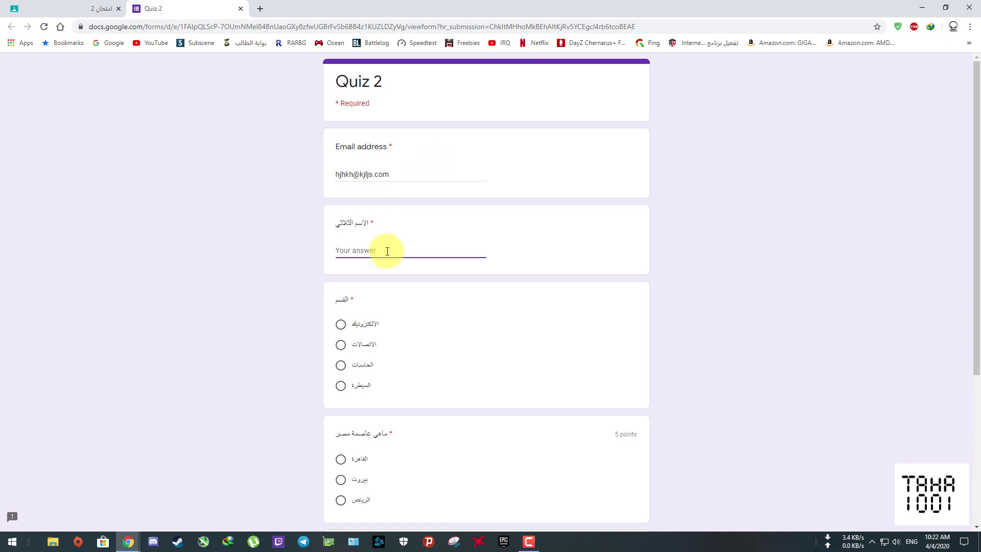
text(taha)
click(341, 324)
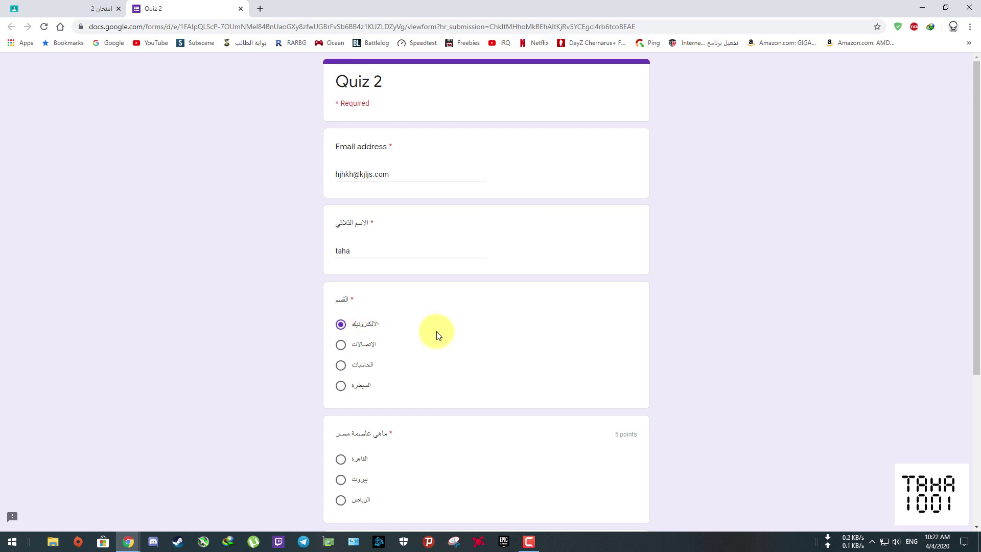
scroll(460, 328, down, 4)
scroll(517, 267, up, 3)
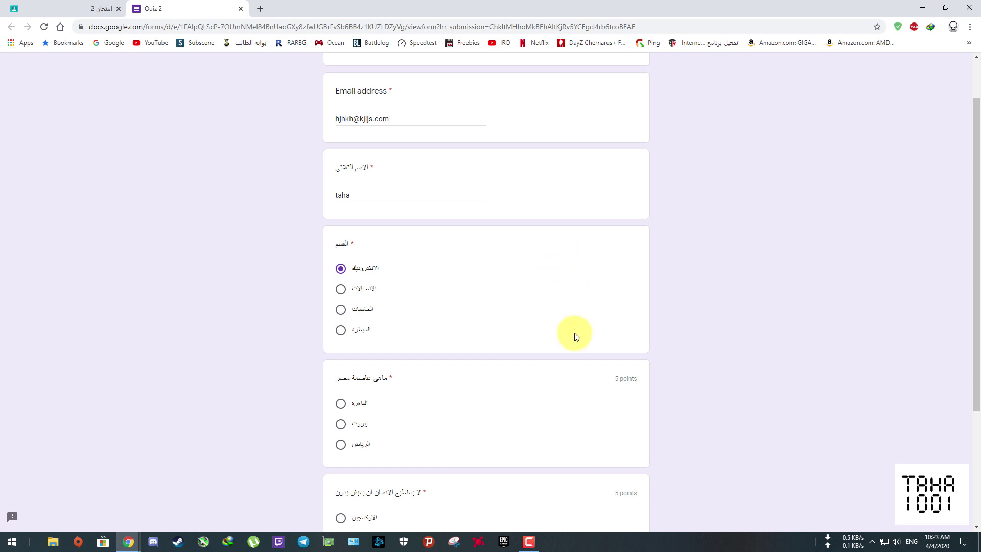
scroll(471, 332, down, 3)
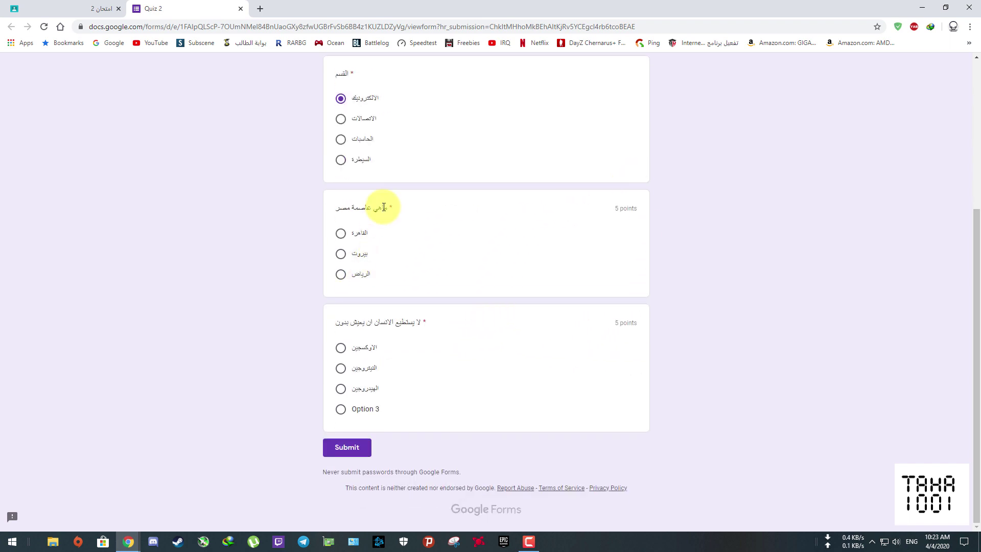
- Answer القاهرة and النيتروجين, submit the quiz, then return to the assignment and close the form
click(341, 234)
click(341, 374)
scroll(501, 377, up, 5)
scroll(501, 376, down, 3)
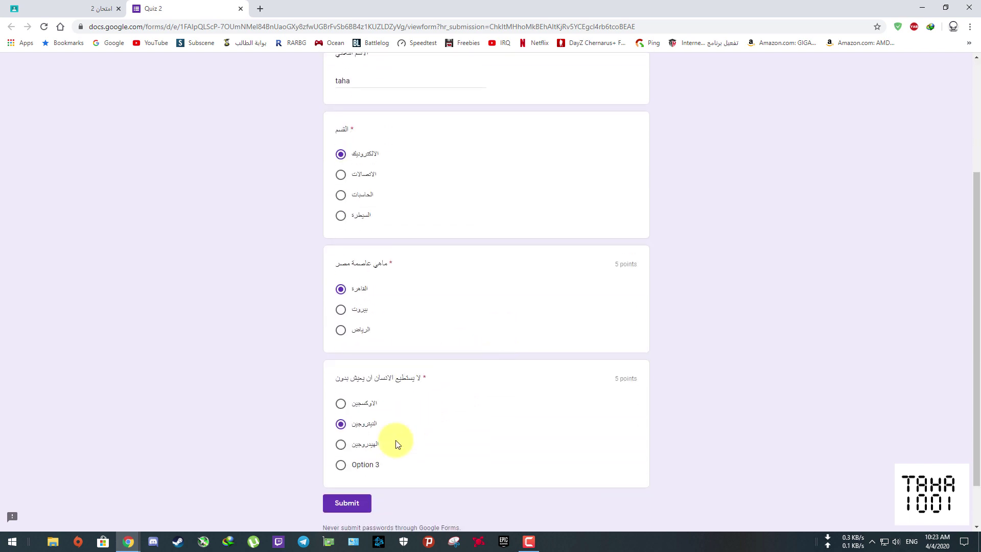
click(358, 505)
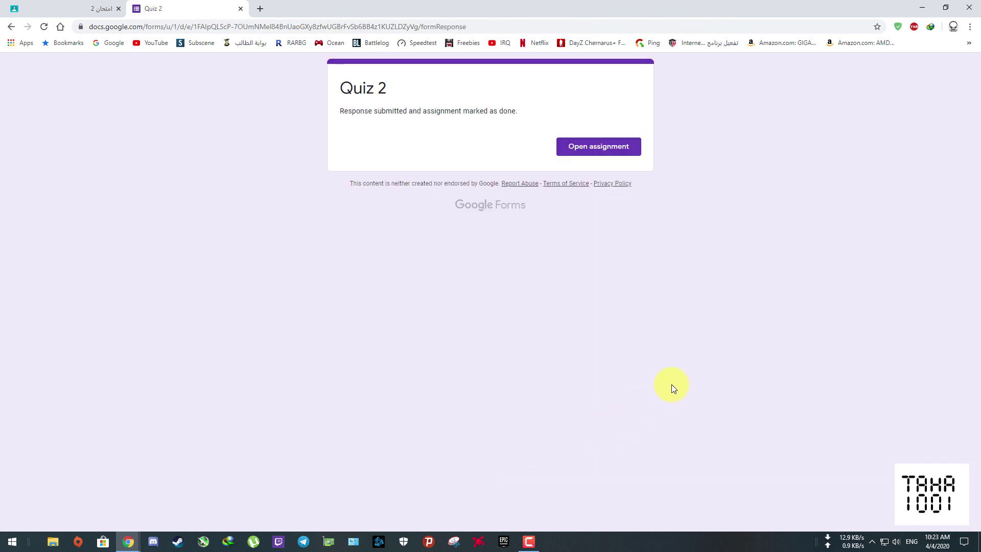
click(609, 150)
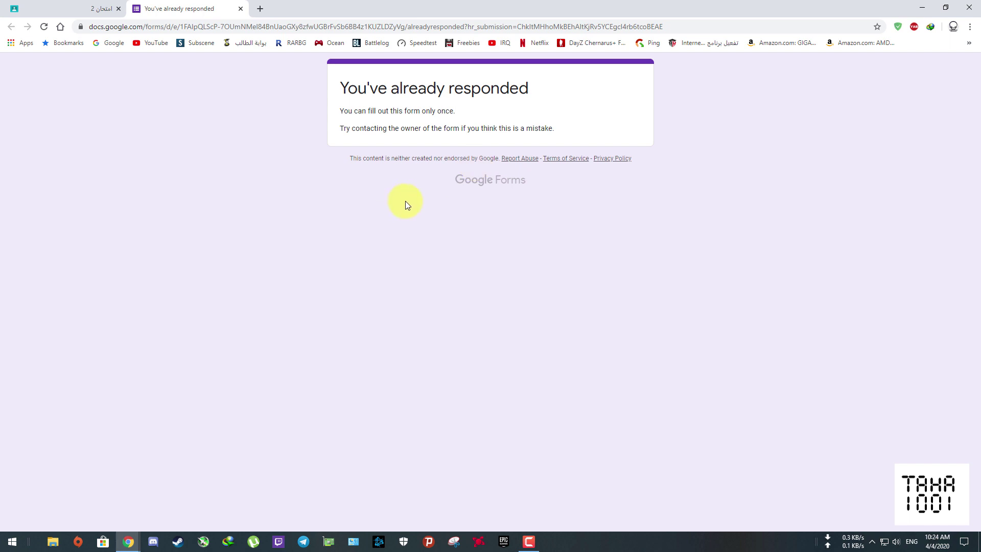
click(241, 9)
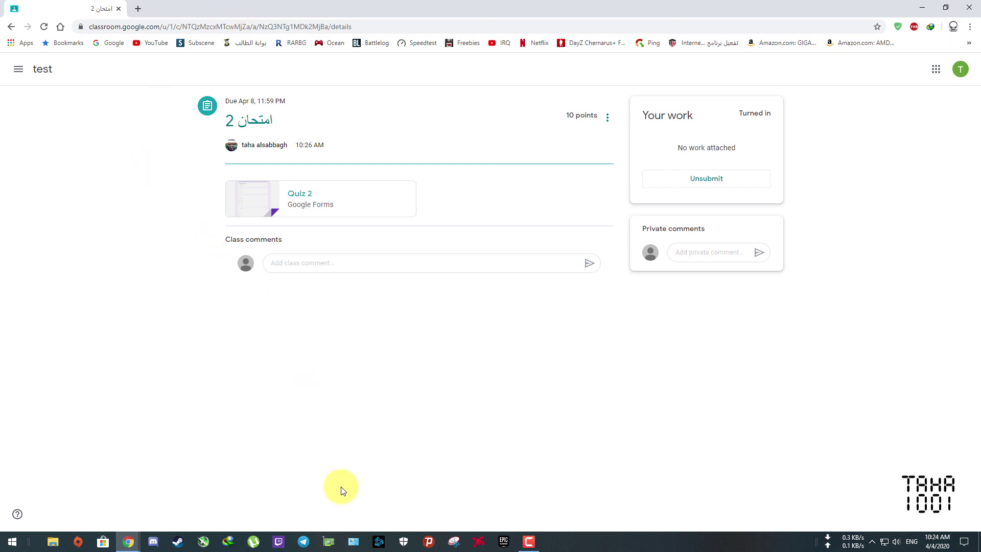
- Switch to the teacher's Classwork window and open the Quiz 2 form attachment
mouse_move(128, 540)
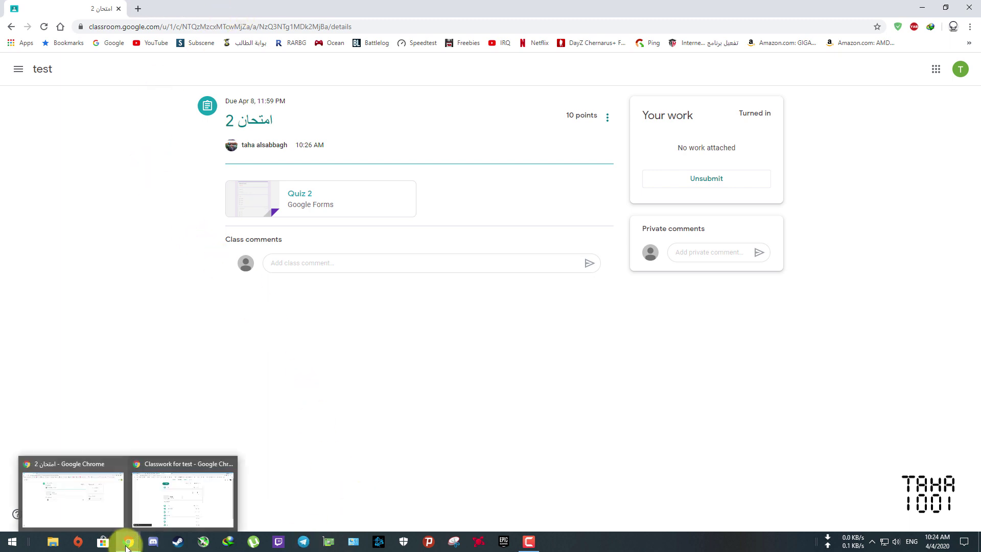
click(164, 513)
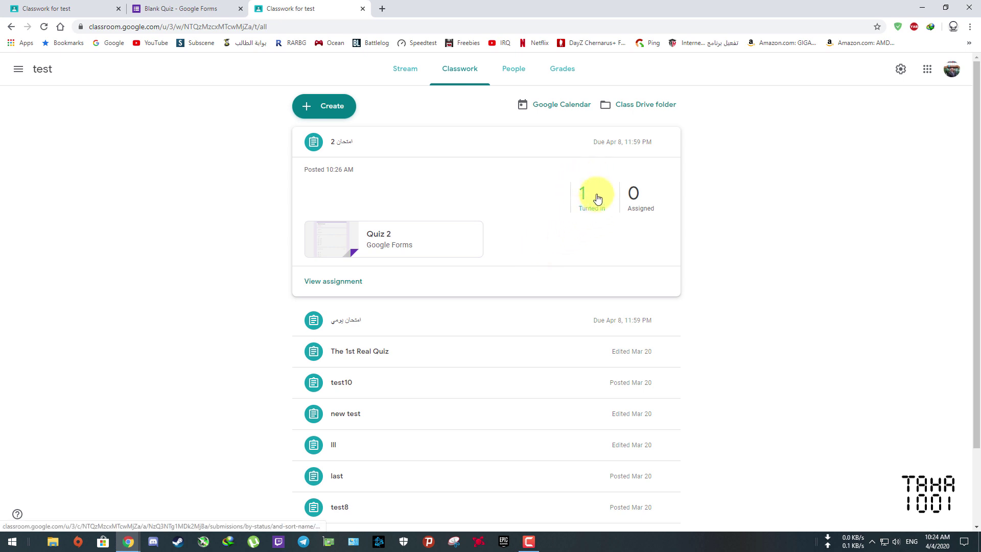
click(338, 242)
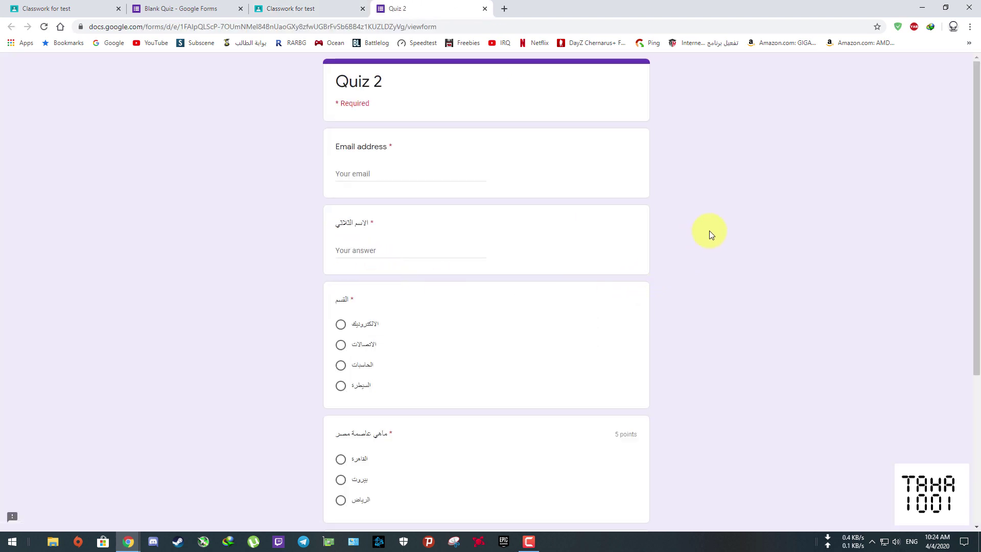
- Confirm 1 turned in on the Classwork page, then return to the Quiz 2 form
key(ctrl+shift+Tab)
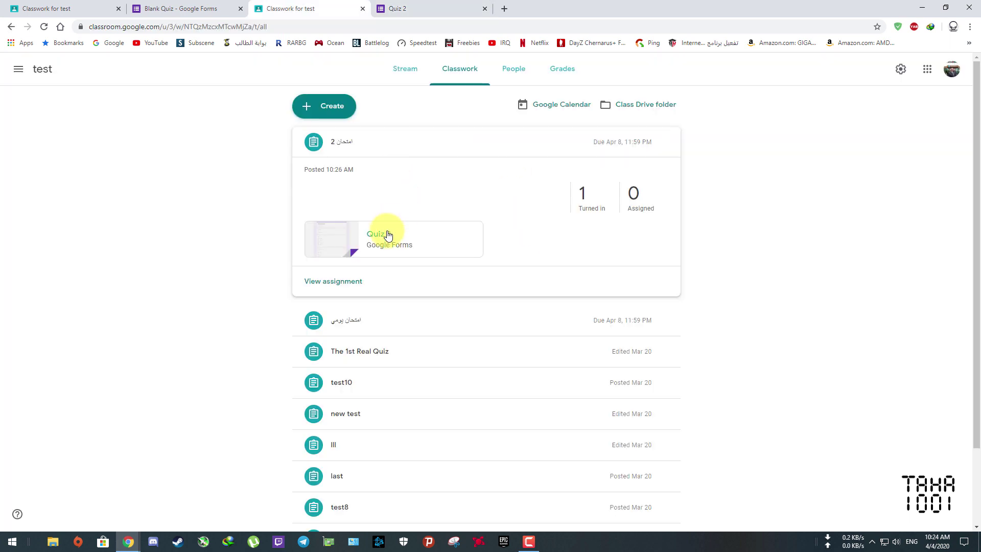
click(421, 7)
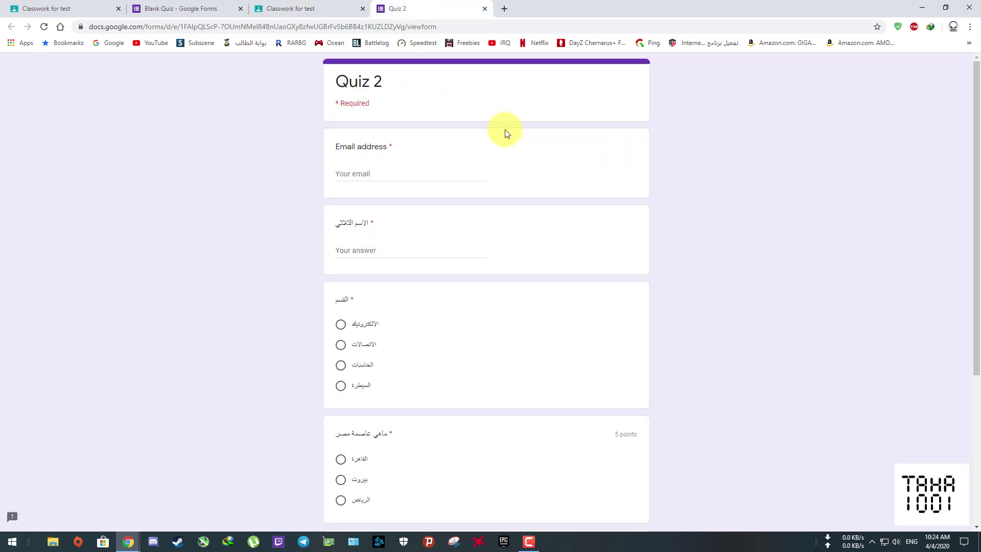
scroll(511, 194, down, 5)
scroll(506, 176, up, 5)
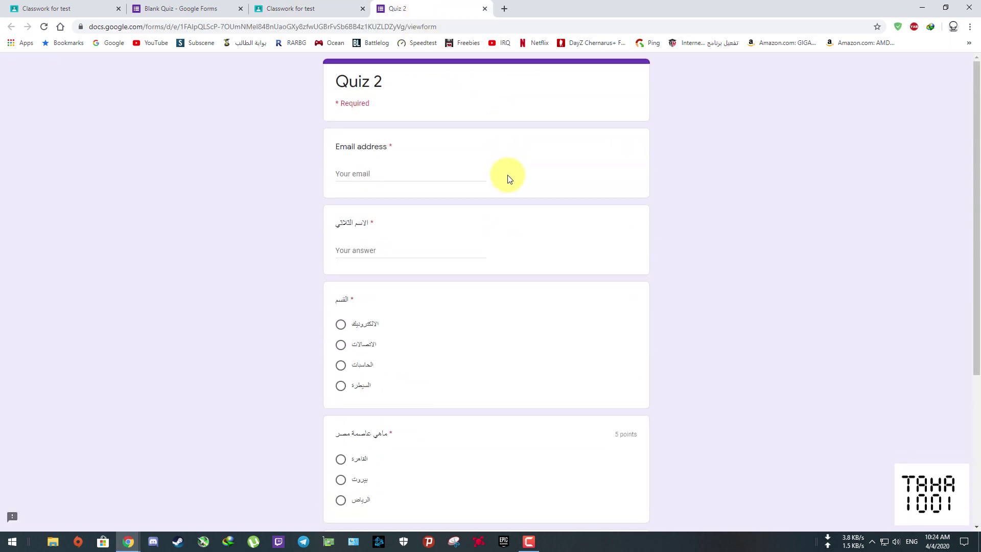
scroll(509, 178, down, 5)
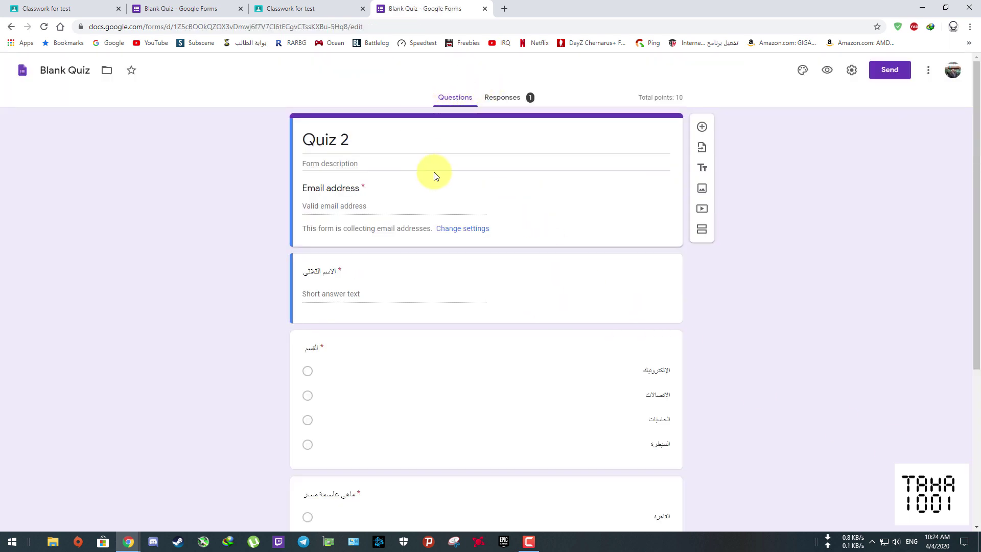
- Review the Responses summary charts and scores: 1 response averaging 5/10 points
scroll(449, 215, down, 5)
scroll(479, 382, up, 5)
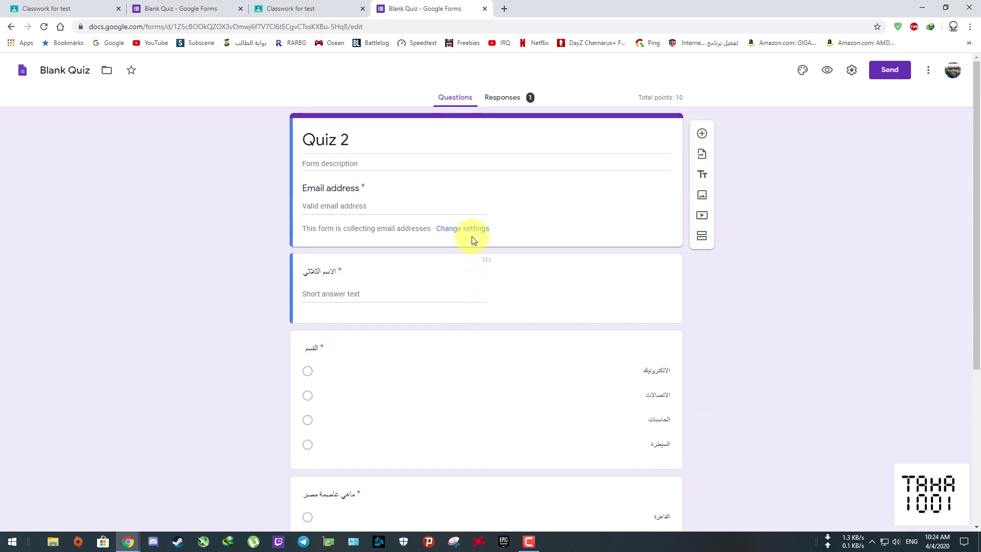
click(510, 99)
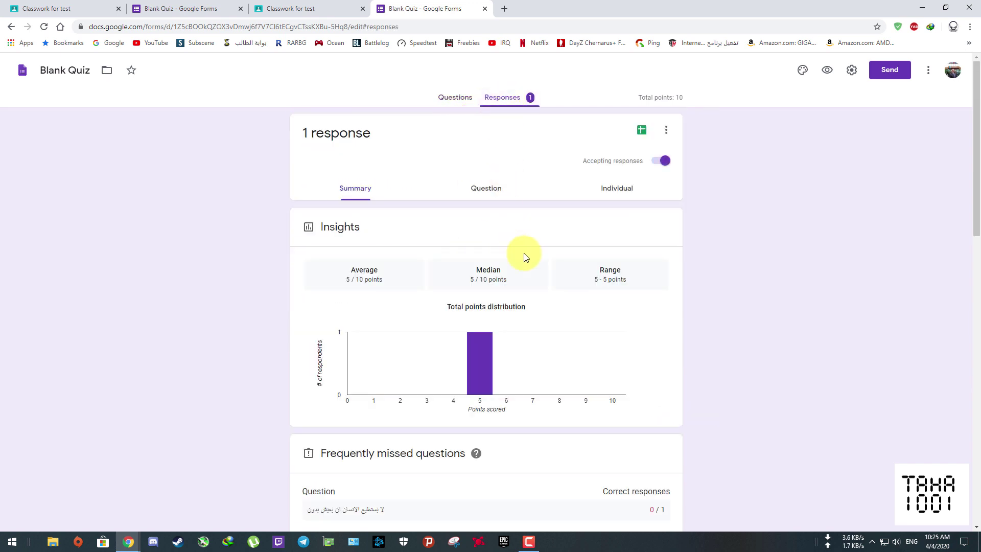
scroll(536, 260, down, 6)
scroll(536, 267, up, 6)
scroll(520, 368, down, 7)
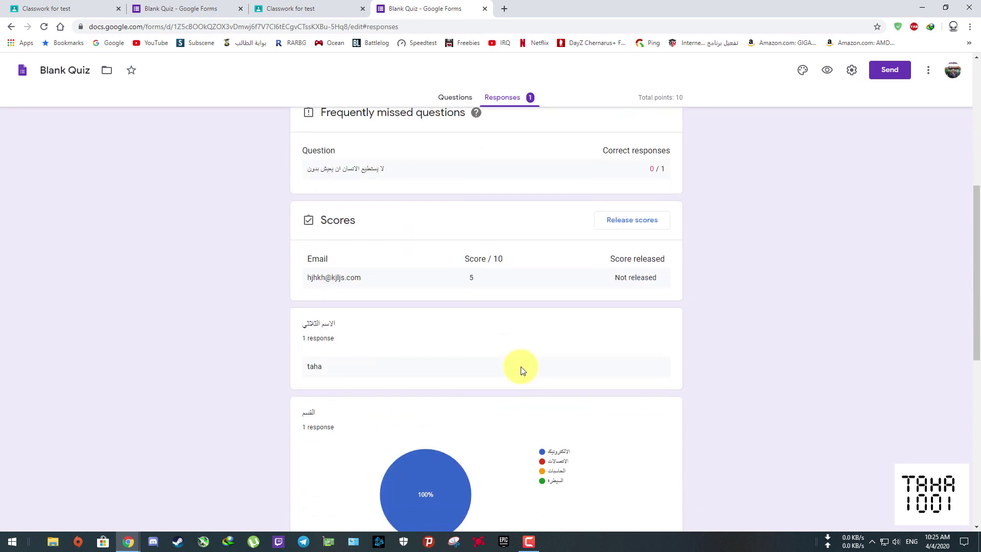
scroll(525, 358, up, 3)
scroll(525, 347, down, 10)
scroll(523, 339, up, 4)
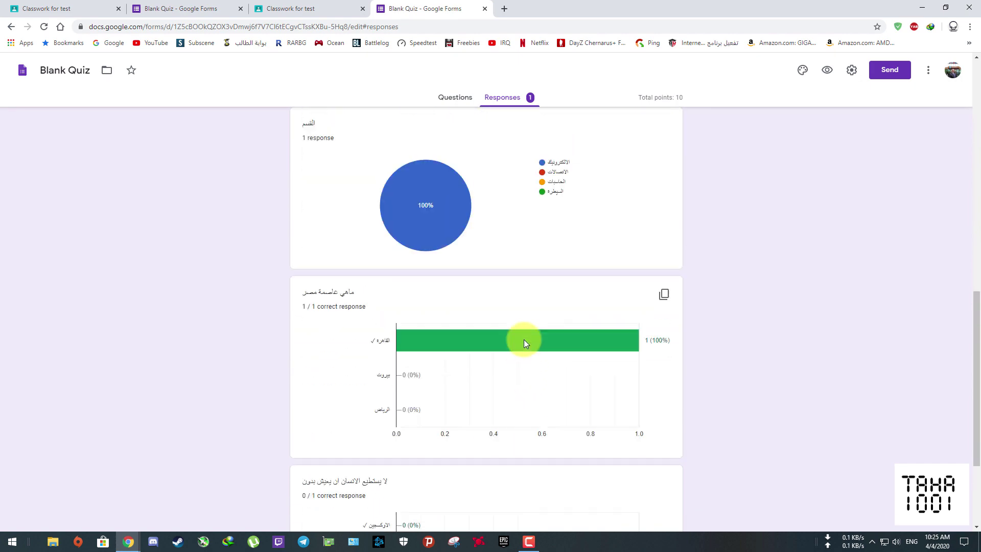
mouse_move(439, 301)
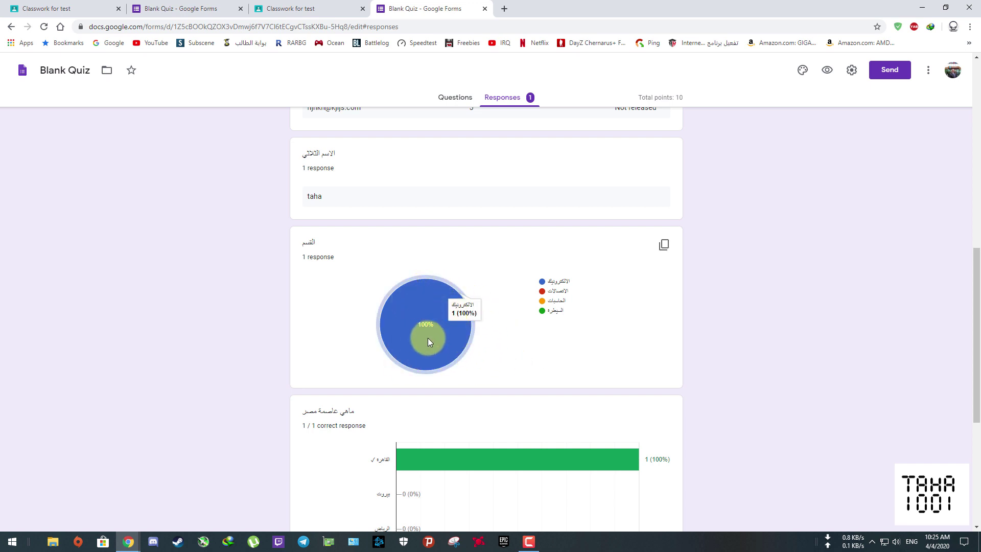
scroll(490, 327, down, 5)
mouse_move(503, 198)
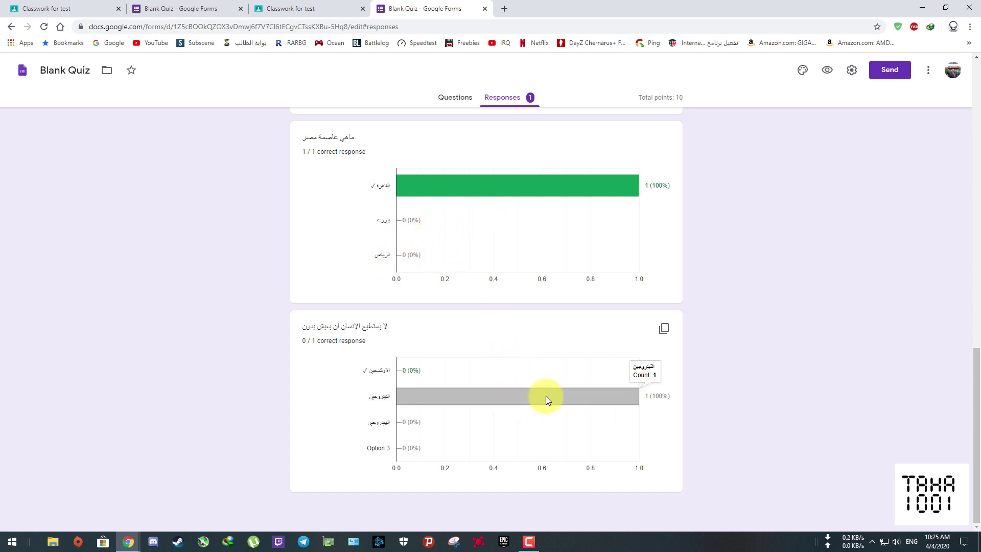
scroll(464, 312, up, 20)
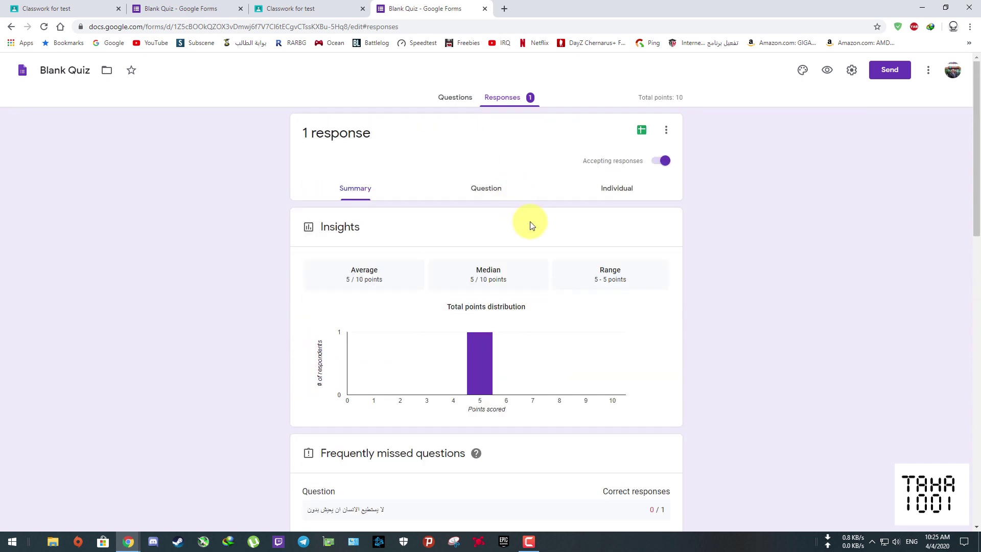
- Export responses to a new 'Blank Quiz (Responses)' spreadsheet, then close its tab
click(643, 132)
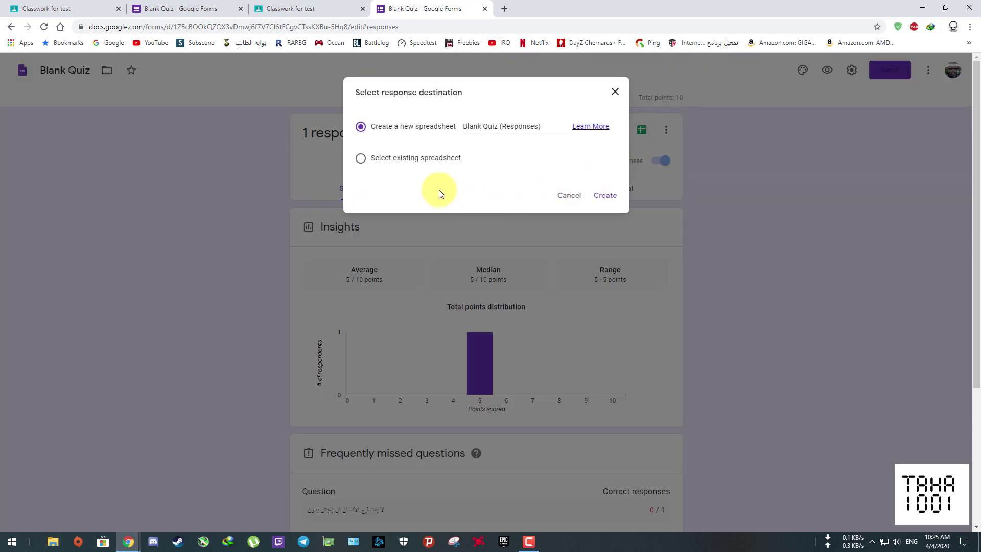
click(606, 197)
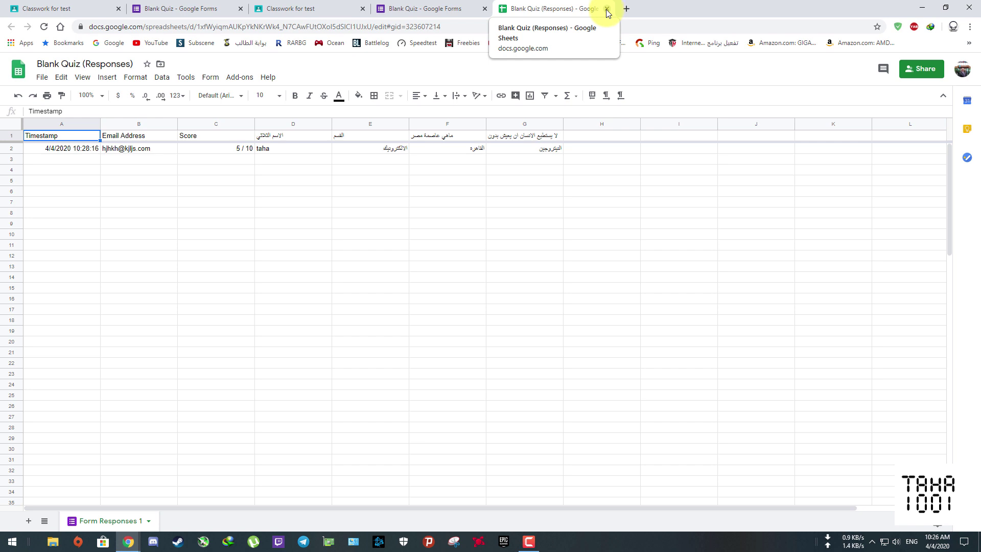
click(606, 9)
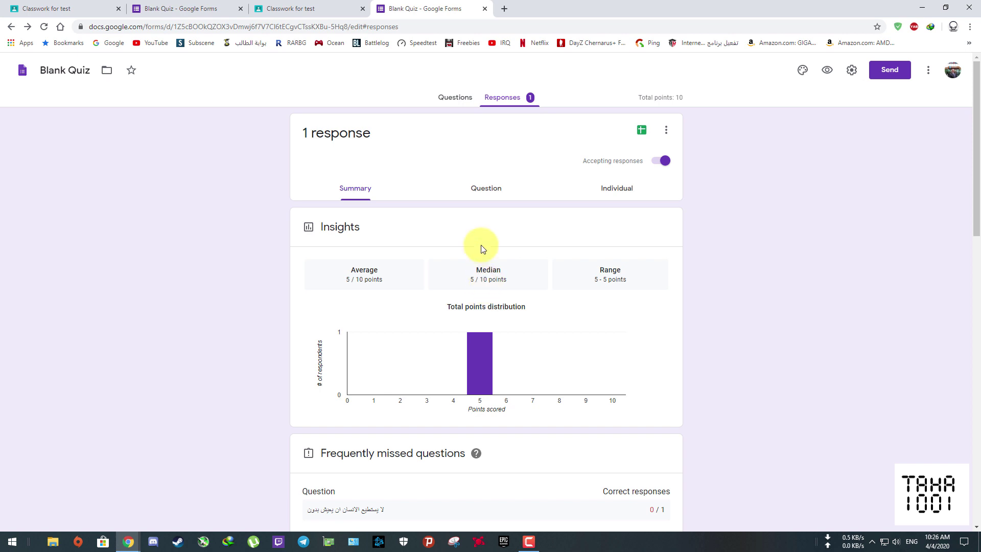
- In the form's Quizzes settings, set grade release to 'Immediately after each submission' and save
click(450, 97)
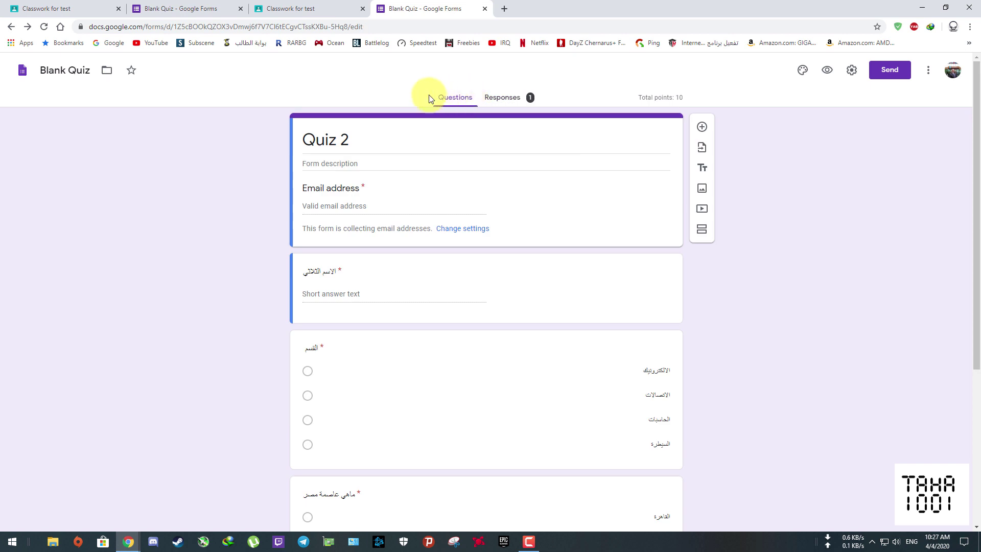
click(852, 72)
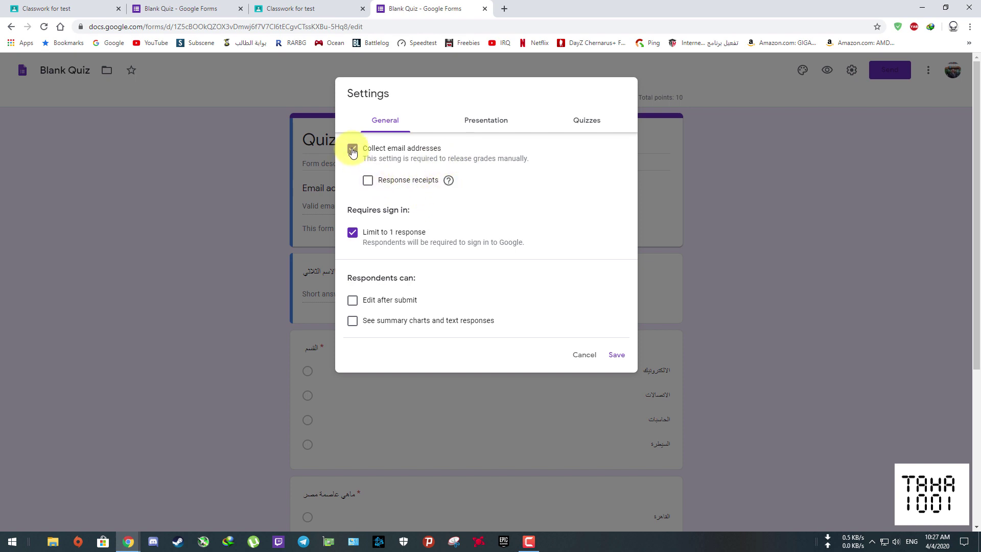
click(593, 124)
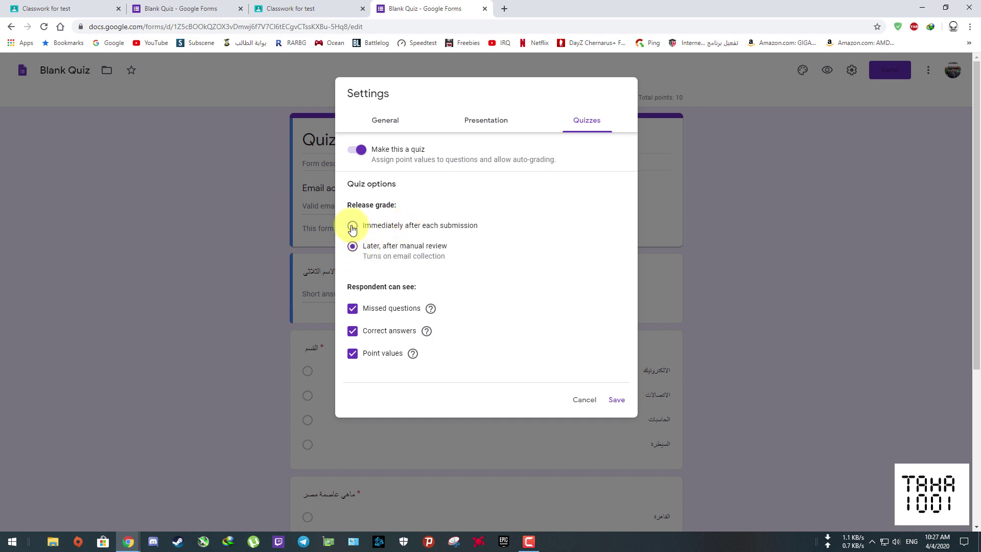
click(615, 400)
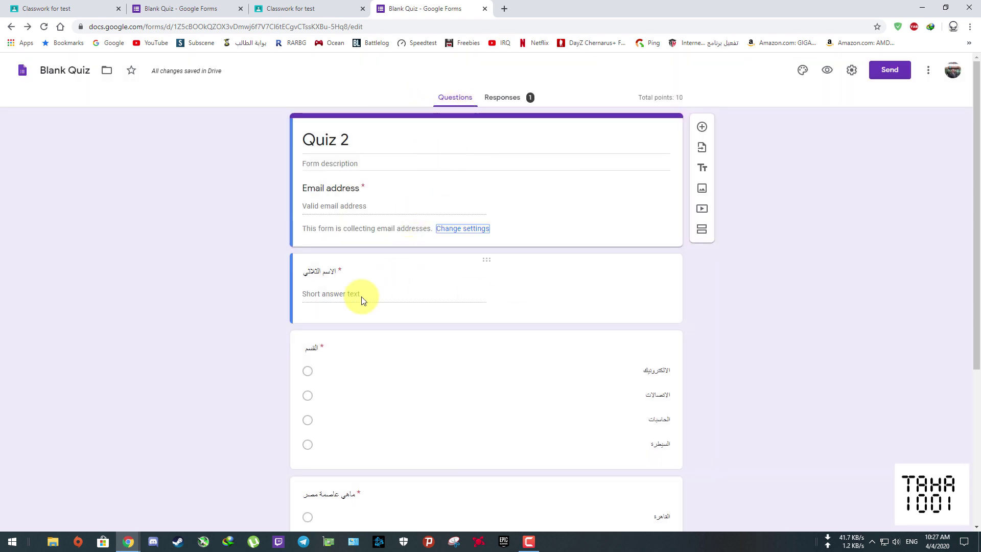
- As the student, open Quiz 2 and view its 5/10 graded results, then return to Classroom
mouse_move(129, 541)
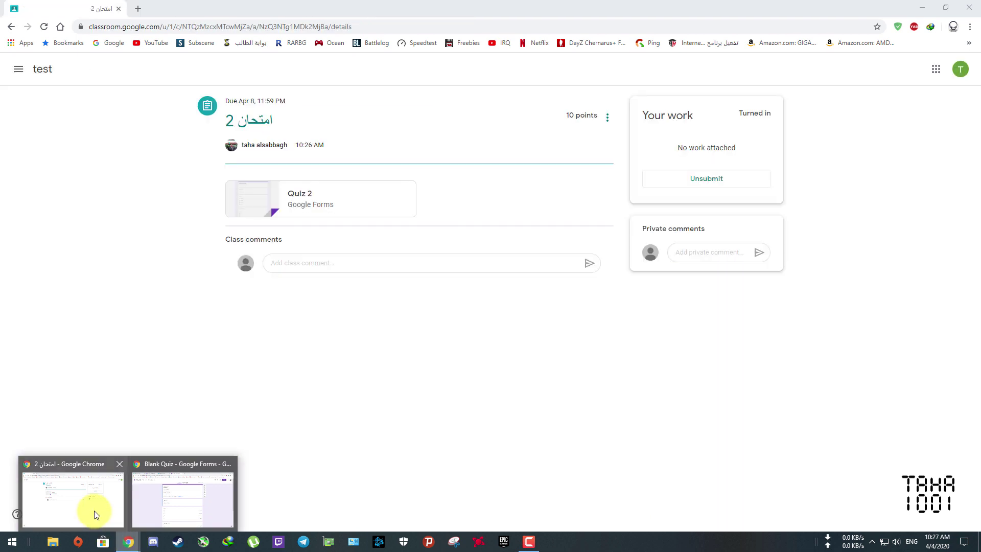
click(94, 513)
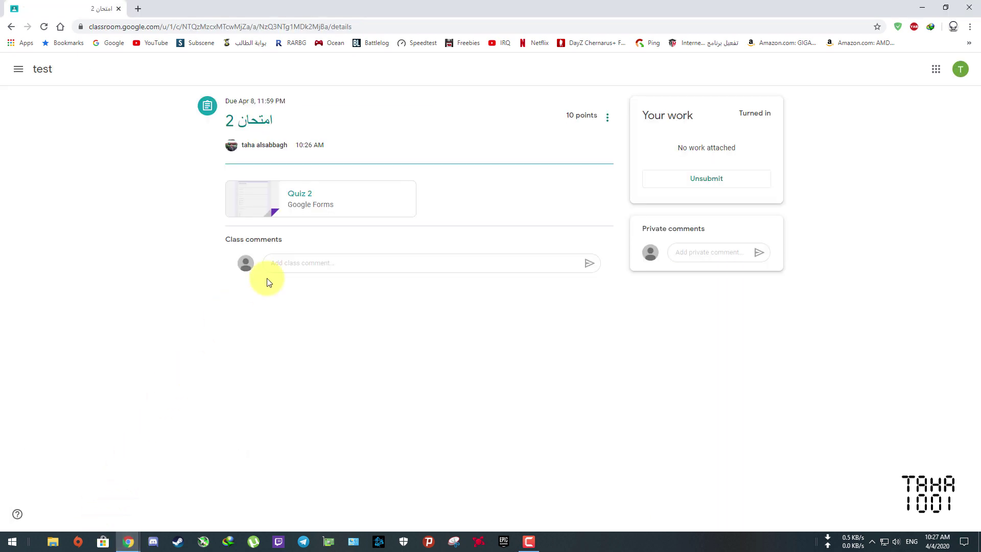
click(260, 204)
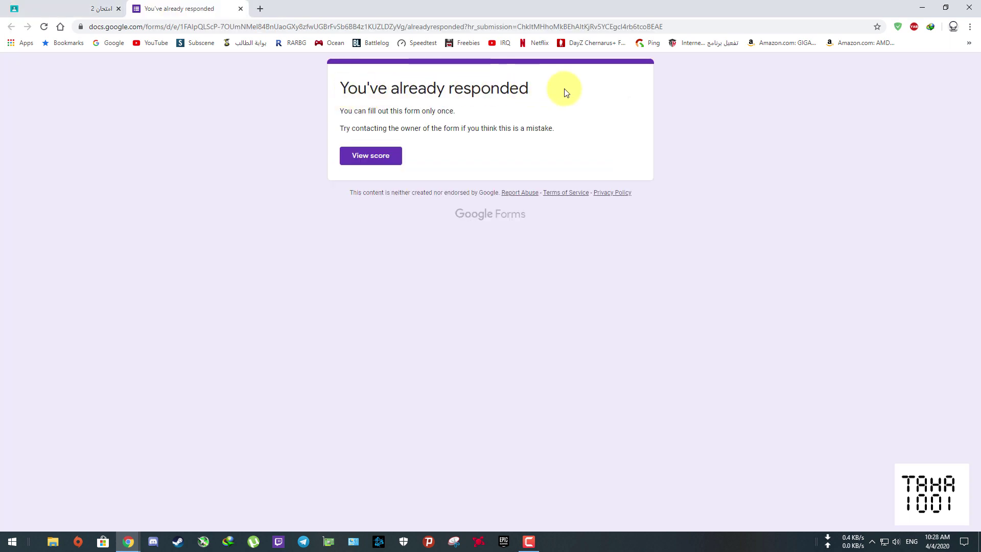
click(374, 158)
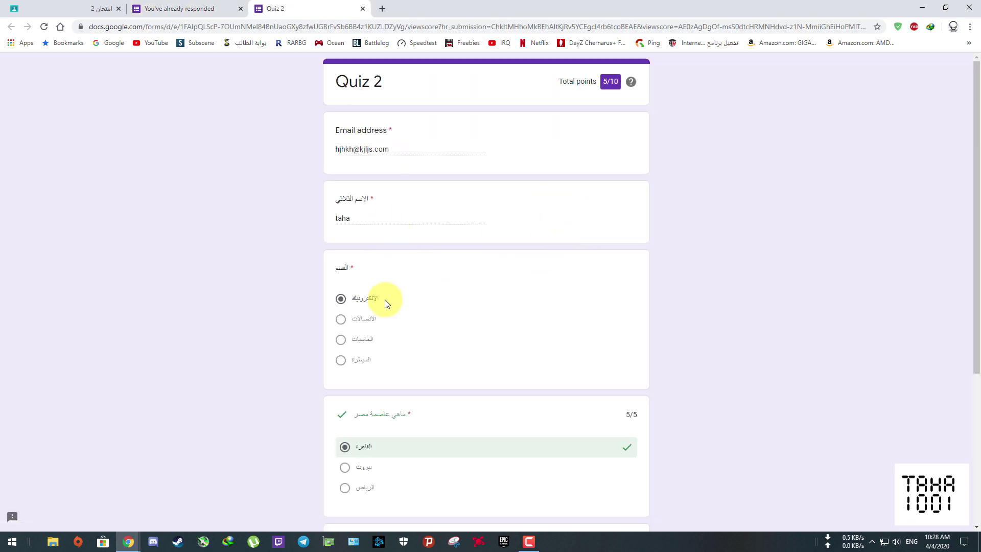
scroll(495, 301, down, 3)
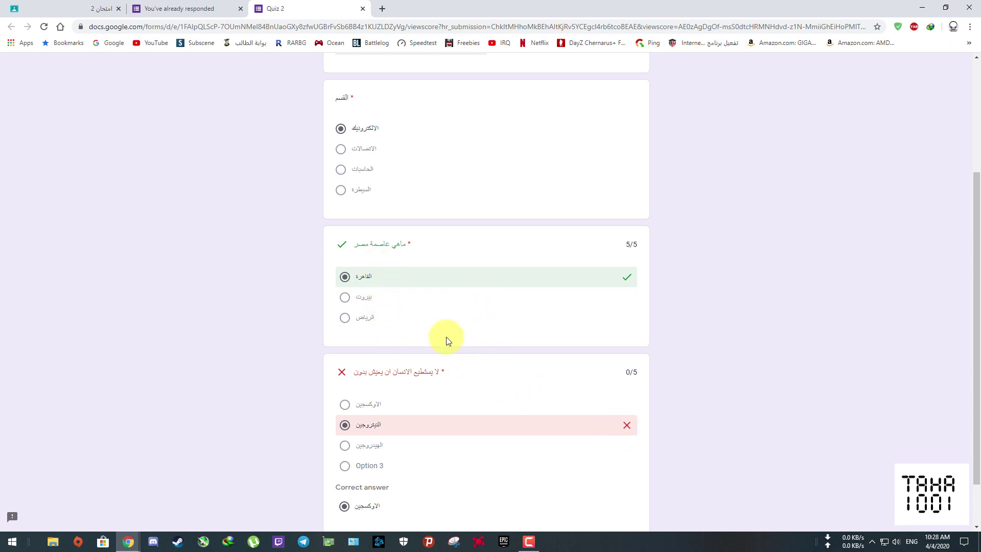
scroll(449, 327, up, 3)
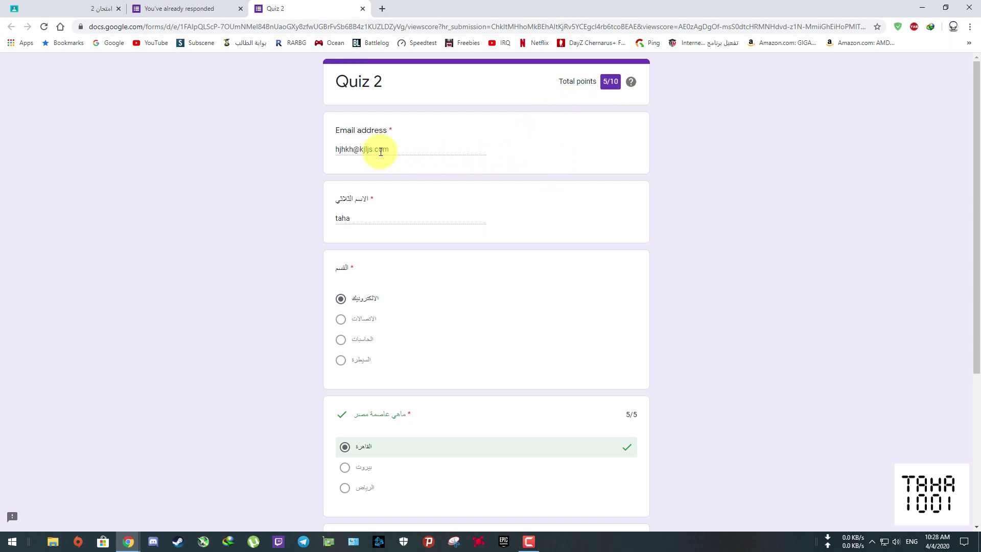
key(ctrl+1)
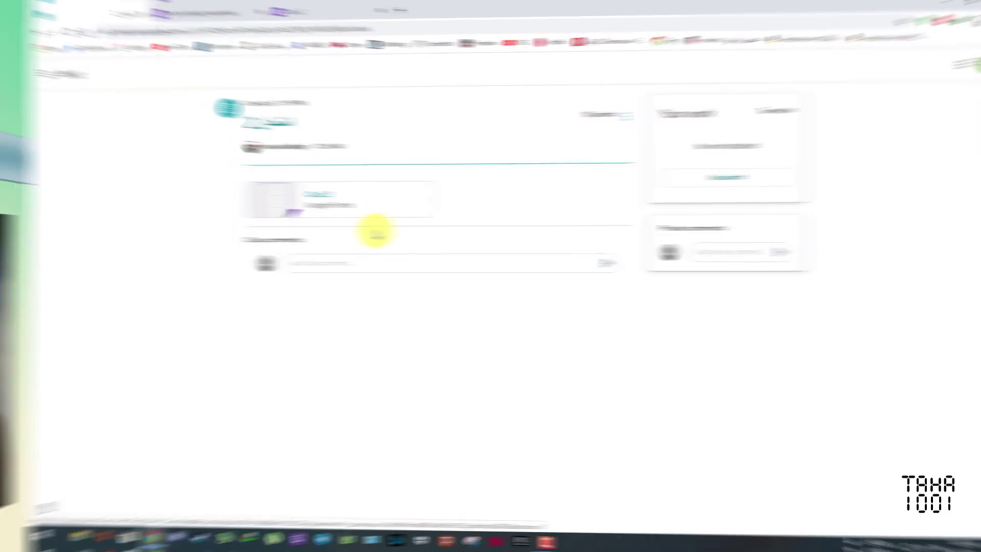